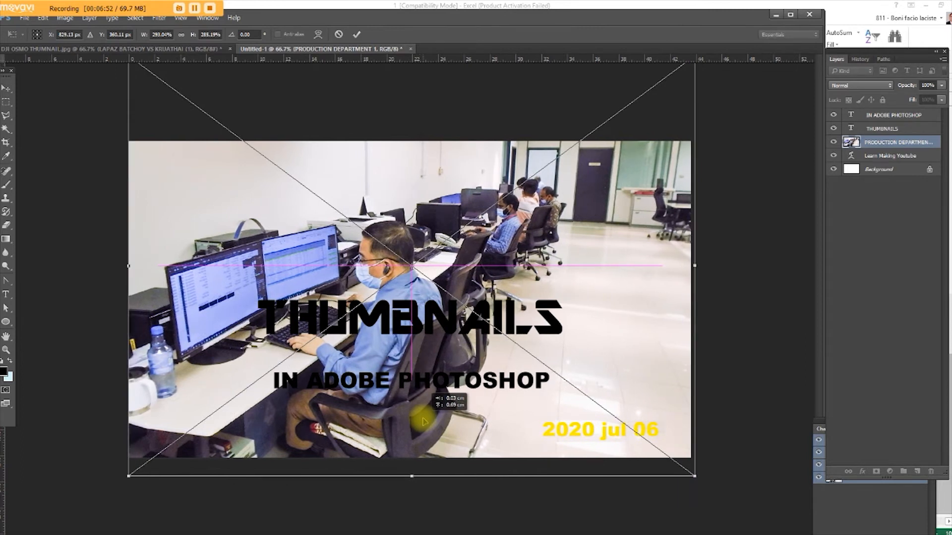
Apply the office photo's enlargement over the canvas and place its layer directly beneath the "Learn Making Youtube" text layer.
{"action": "key", "text": "Return"}
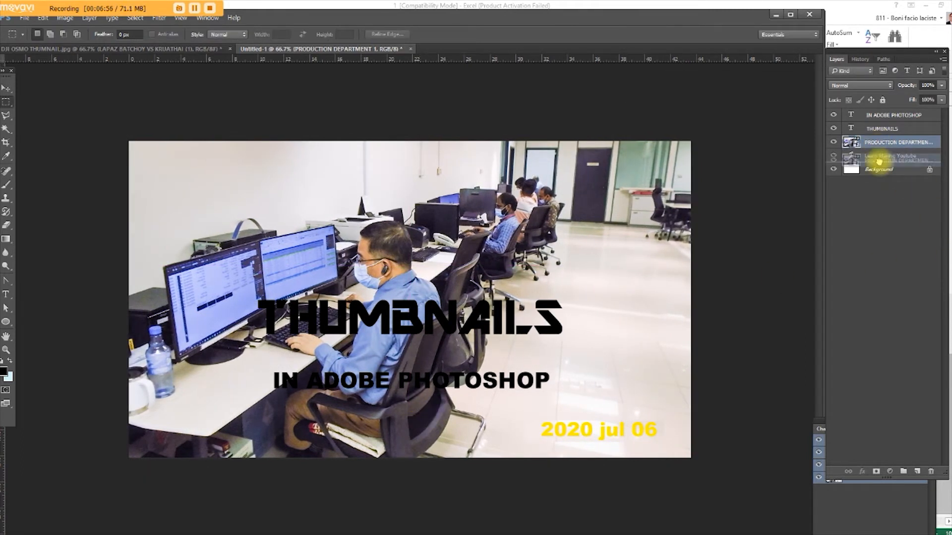
{"action": "left_click_drag", "start_coordinate": [877, 157], "coordinate": [852, 141]}
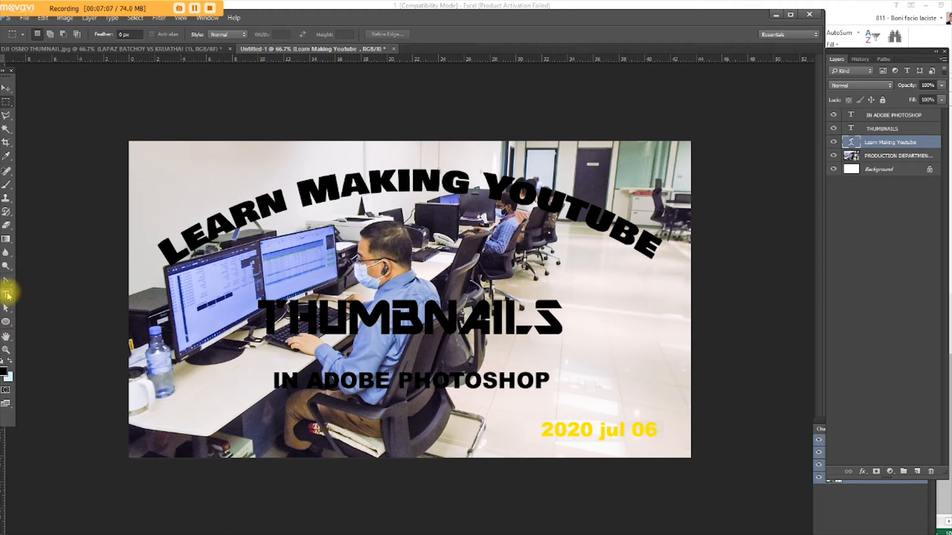
Rasterize the "IN ADOBE PHOTOSHOP", "THUMBNAILS" and "Learn Making Youtube" text layers and select all three together.
{"action": "left_click", "coordinate": [888, 116]}
{"action": "right_click", "coordinate": [890, 119]}
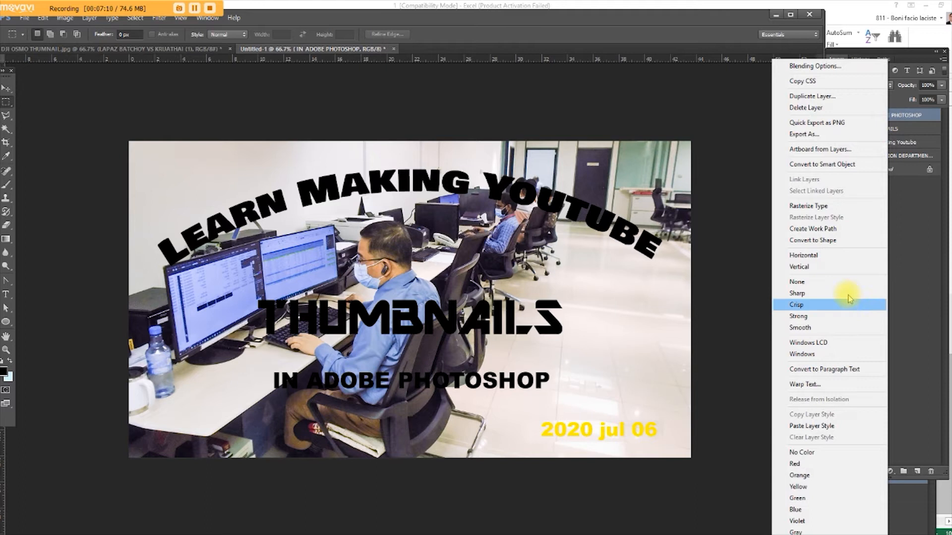
{"action": "left_click", "coordinate": [835, 206]}
{"action": "left_click", "coordinate": [880, 128]}
{"action": "right_click", "coordinate": [880, 129]}
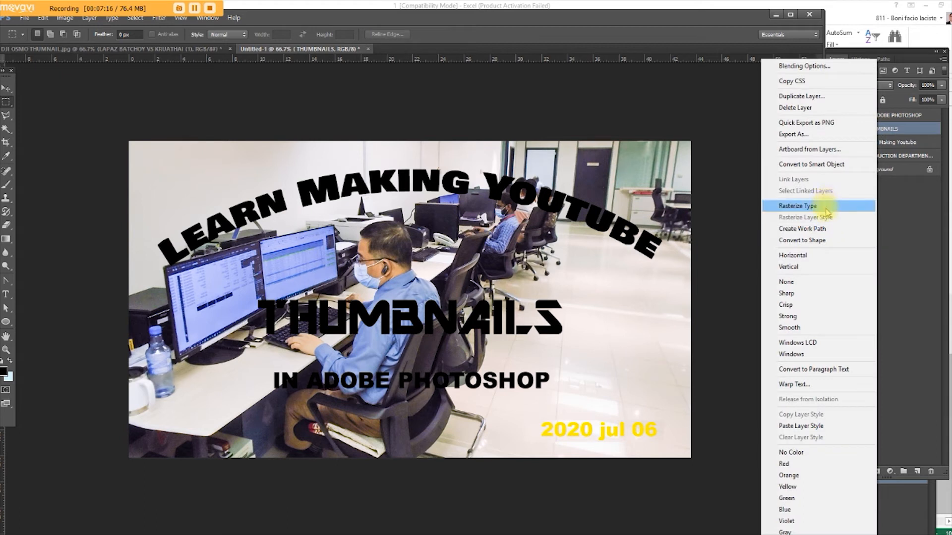
{"action": "left_click", "coordinate": [826, 207]}
{"action": "left_click", "coordinate": [875, 143]}
{"action": "right_click", "coordinate": [875, 142]}
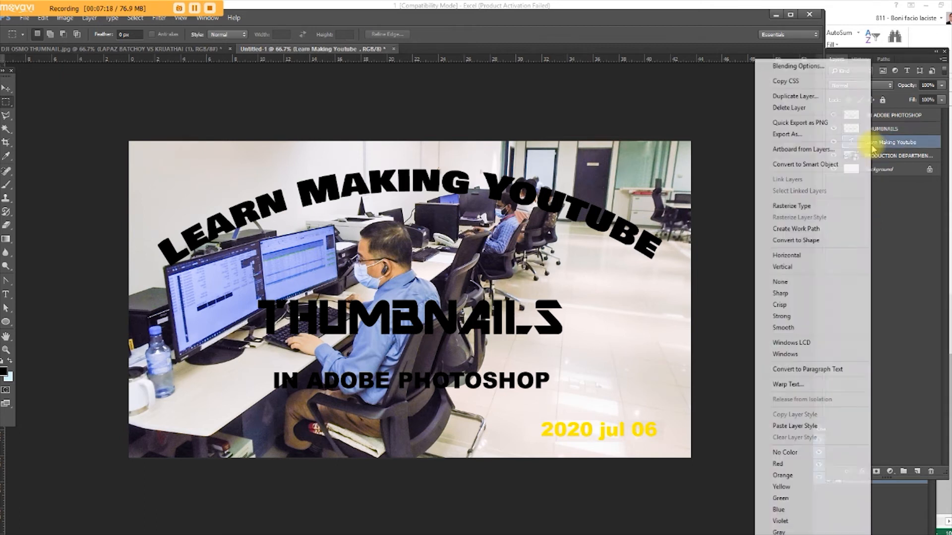
{"action": "left_click", "coordinate": [832, 206]}
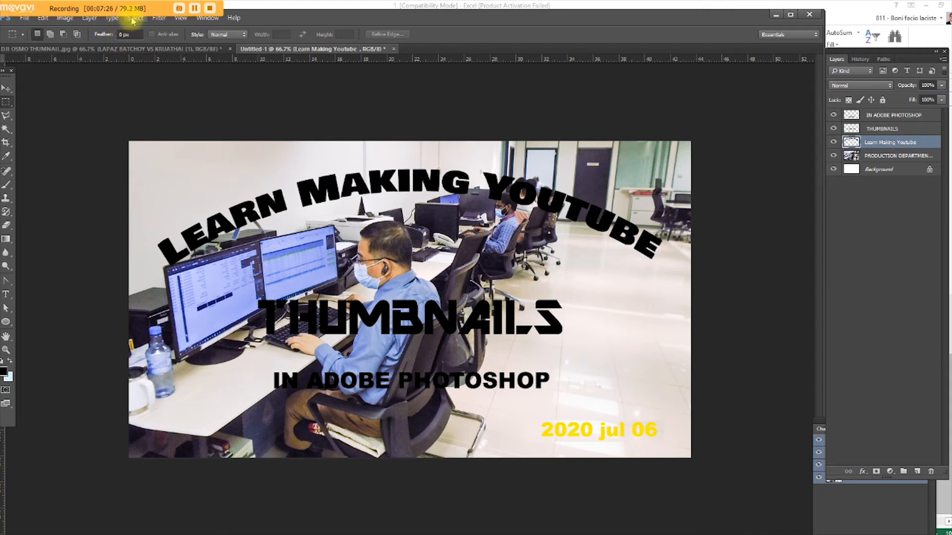
{"action": "left_click", "coordinate": [871, 117], "text": "shift"}
{"action": "right_click", "coordinate": [880, 133]}
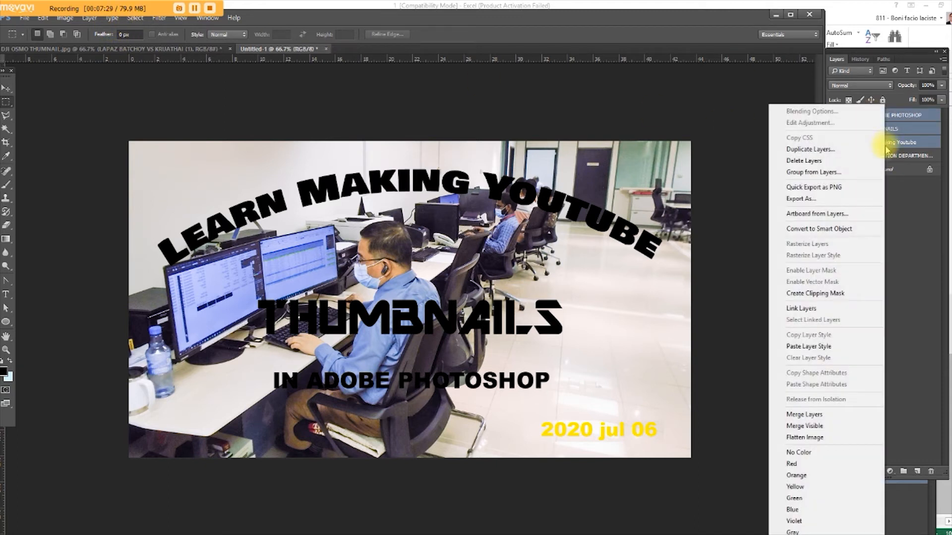
{"action": "left_click", "coordinate": [805, 437]}
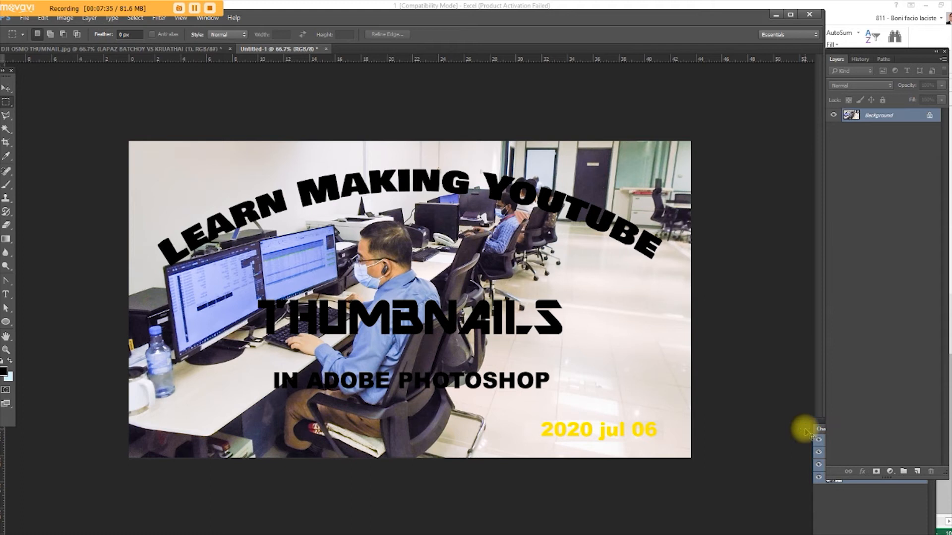
{"action": "key", "text": "ctrl+z"}
Merge the three selected lettering layers into one and load the merged layer's transparency as a selection.
{"action": "right_click", "coordinate": [878, 142]}
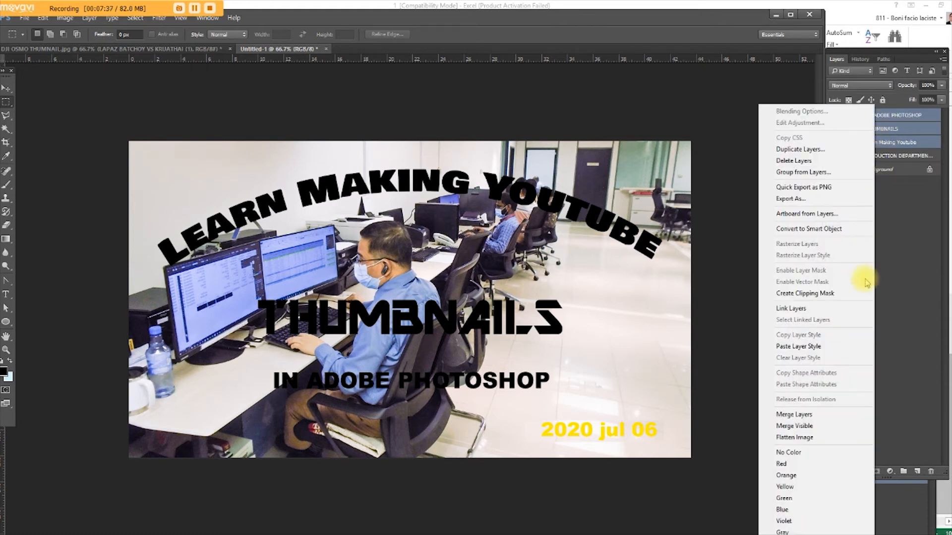
{"action": "left_click", "coordinate": [804, 416]}
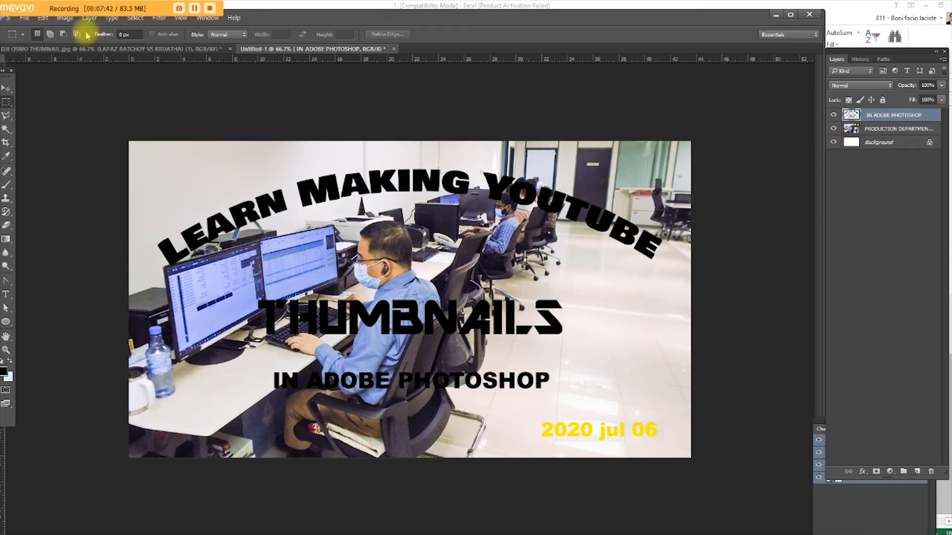
{"action": "left_click", "coordinate": [135, 18]}
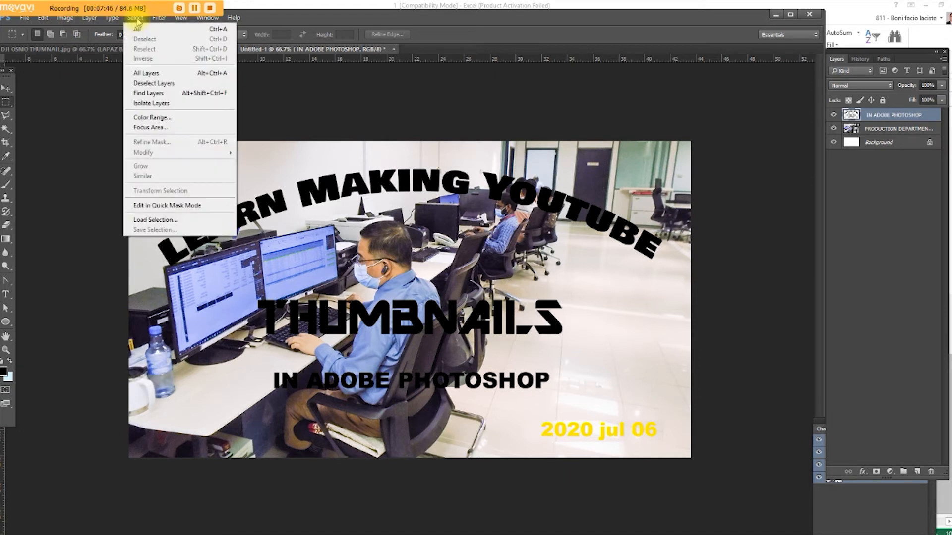
{"action": "left_click", "coordinate": [149, 220]}
{"action": "left_click", "coordinate": [551, 155]}
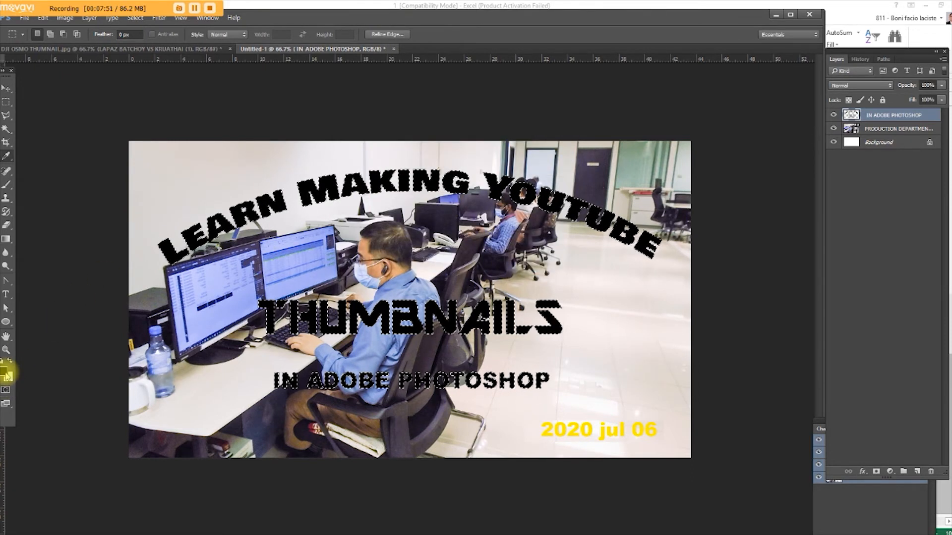
Set the foreground colour to bright green (#00ff61) and fill the selected lettering with it.
{"action": "left_click", "coordinate": [6, 373]}
{"action": "left_click_drag", "start_coordinate": [452, 163], "coordinate": [107, 331]}
{"action": "left_click_drag", "start_coordinate": [119, 391], "coordinate": [134, 354]}
{"action": "left_click", "coordinate": [243, 350]}
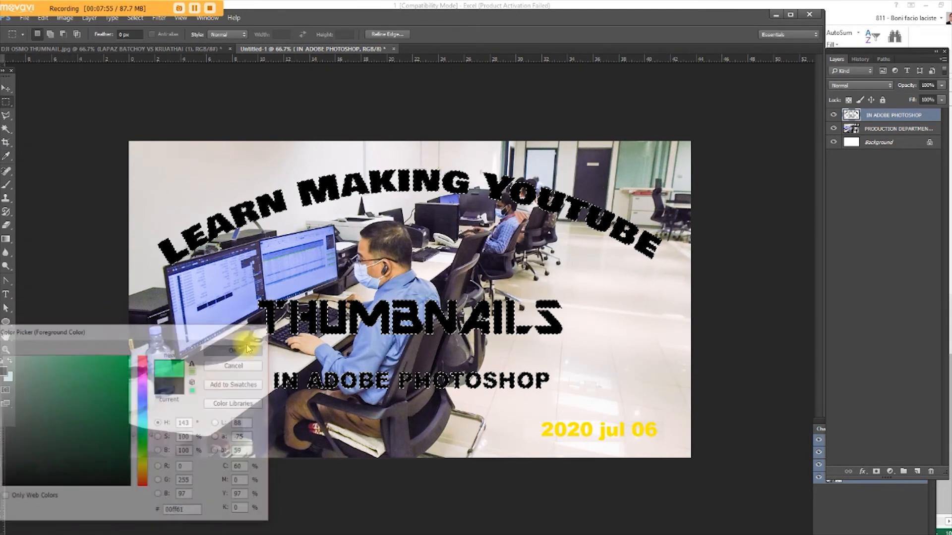
{"action": "left_click", "coordinate": [43, 18]}
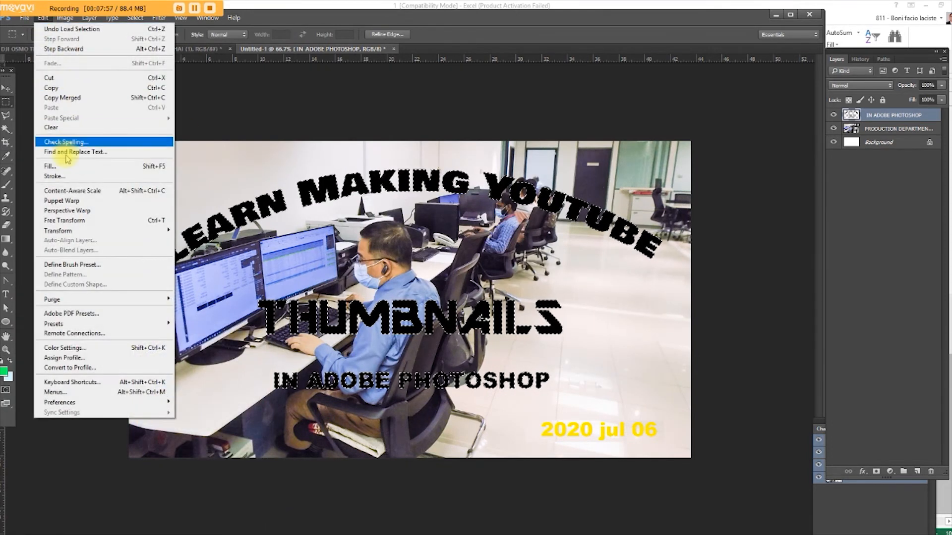
{"action": "left_click", "coordinate": [58, 166]}
{"action": "left_click", "coordinate": [541, 161]}
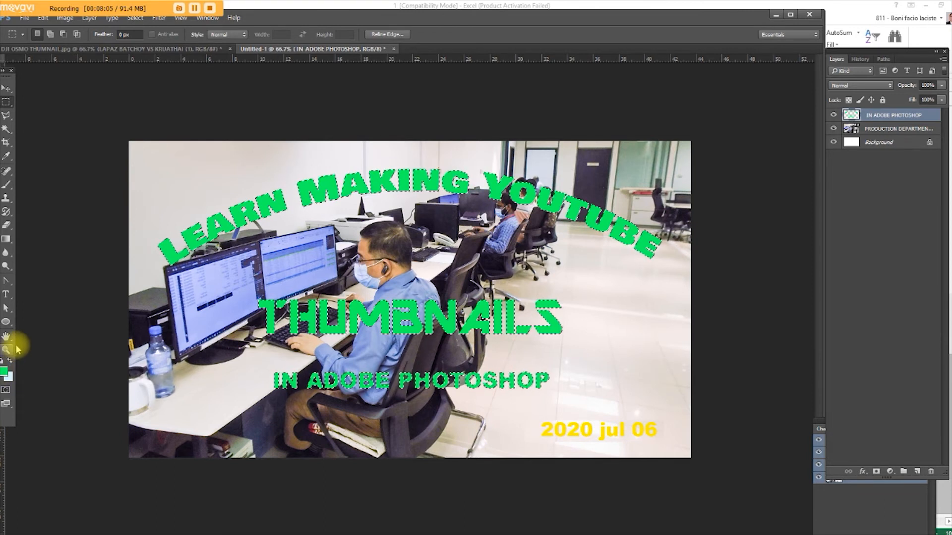
Paint the upper half of all the selected lettering white (#ffffff) with a 60 px brush at 100% hardness.
{"action": "left_click", "coordinate": [4, 371]}
{"action": "left_click_drag", "start_coordinate": [68, 378], "coordinate": [1, 355]}
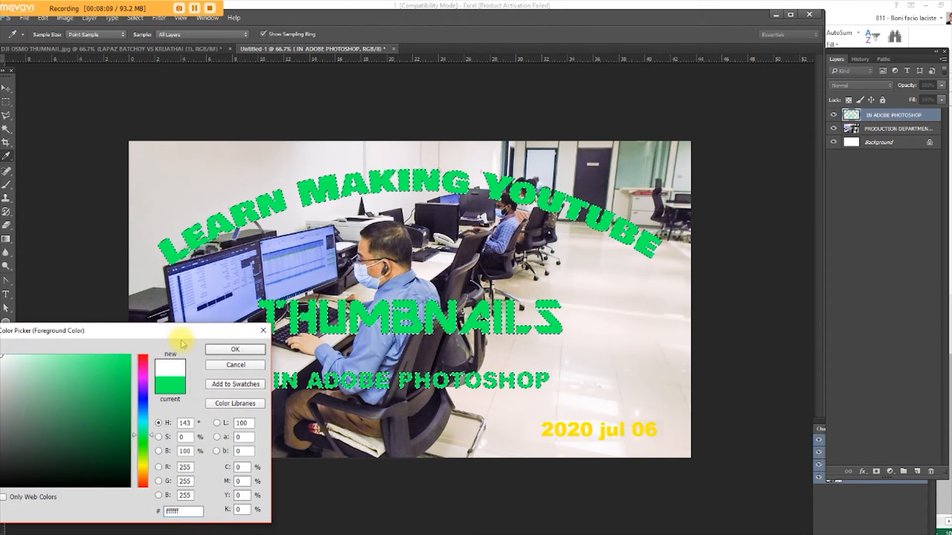
{"action": "left_click", "coordinate": [235, 349]}
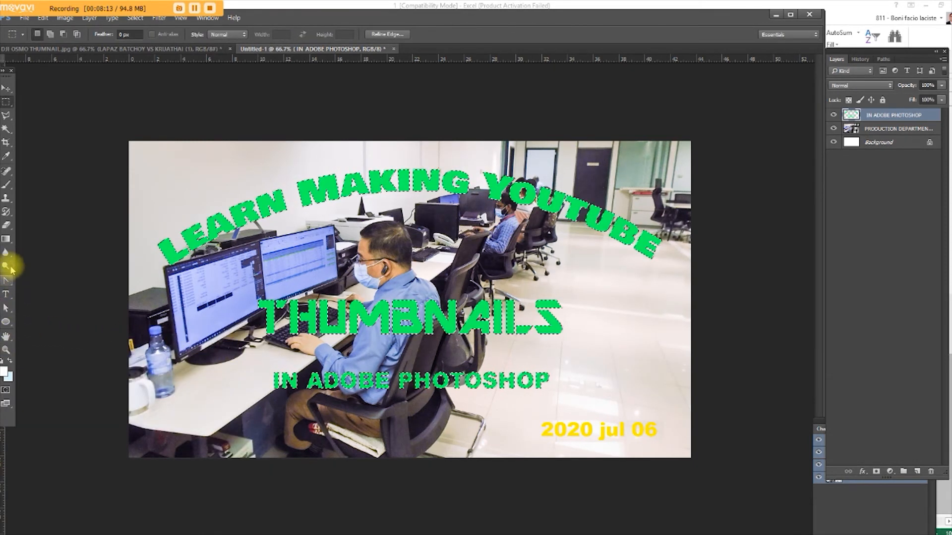
{"action": "left_click", "coordinate": [7, 184]}
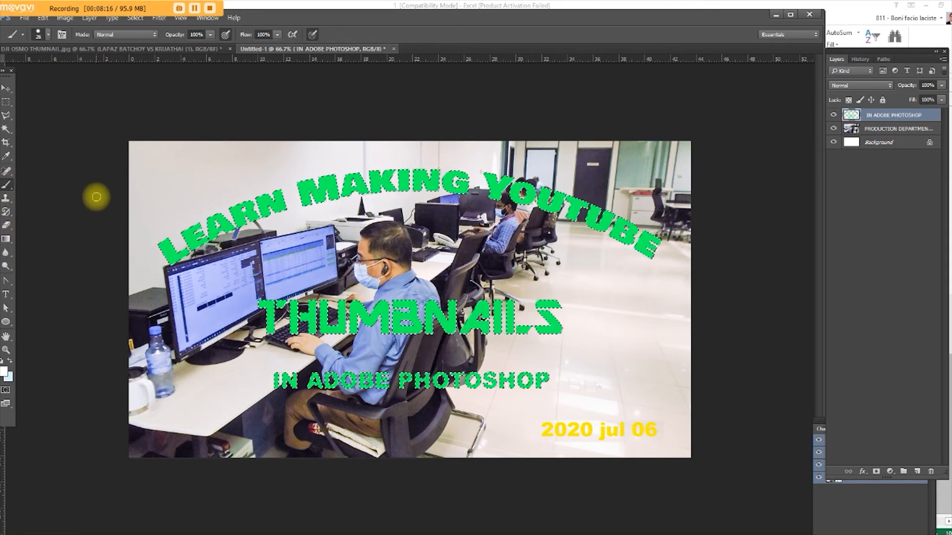
{"action": "left_click", "coordinate": [46, 34]}
{"action": "left_click_drag", "start_coordinate": [60, 67], "coordinate": [72, 67]}
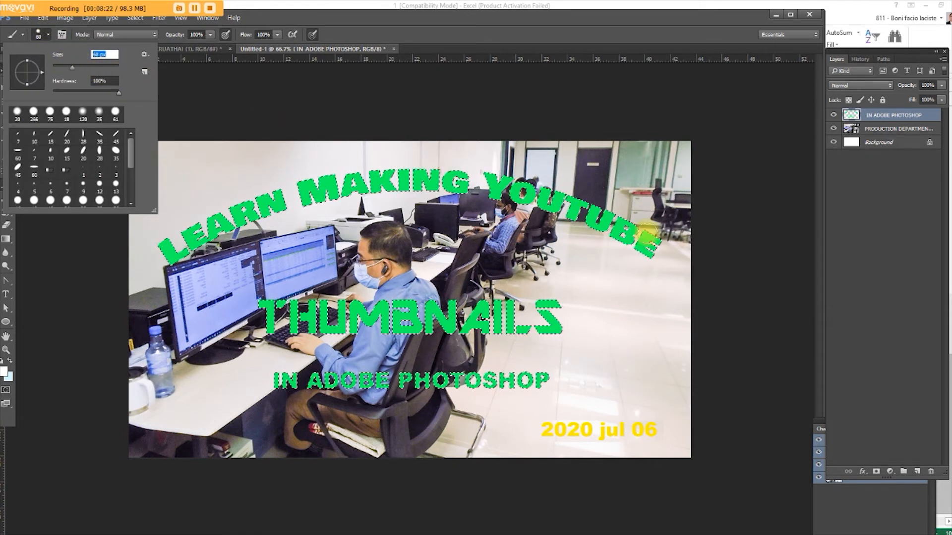
{"action": "left_click", "coordinate": [675, 248]}
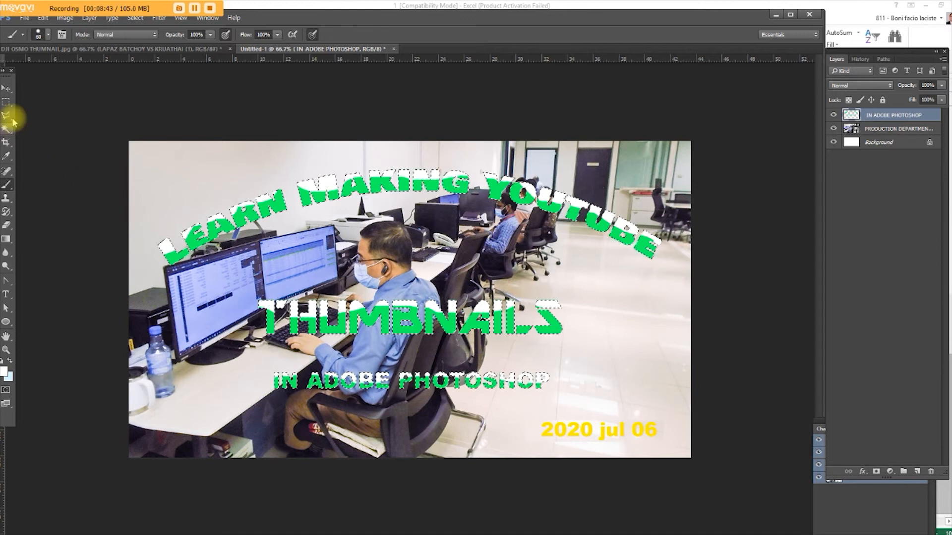
Deselect, reload the lettering layer's transparency as a new selection and expand it by 5 pixels.
{"action": "left_click", "coordinate": [5, 102]}
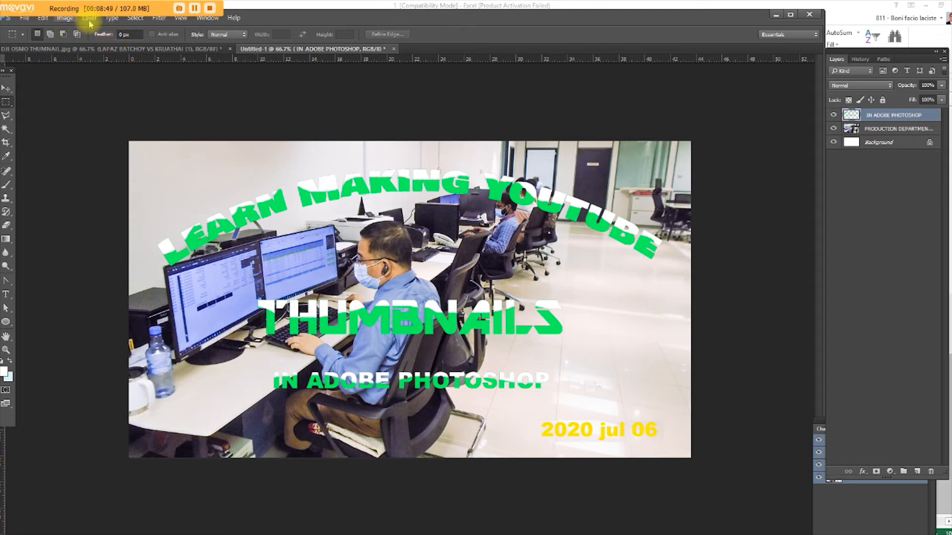
{"action": "left_click", "coordinate": [135, 17]}
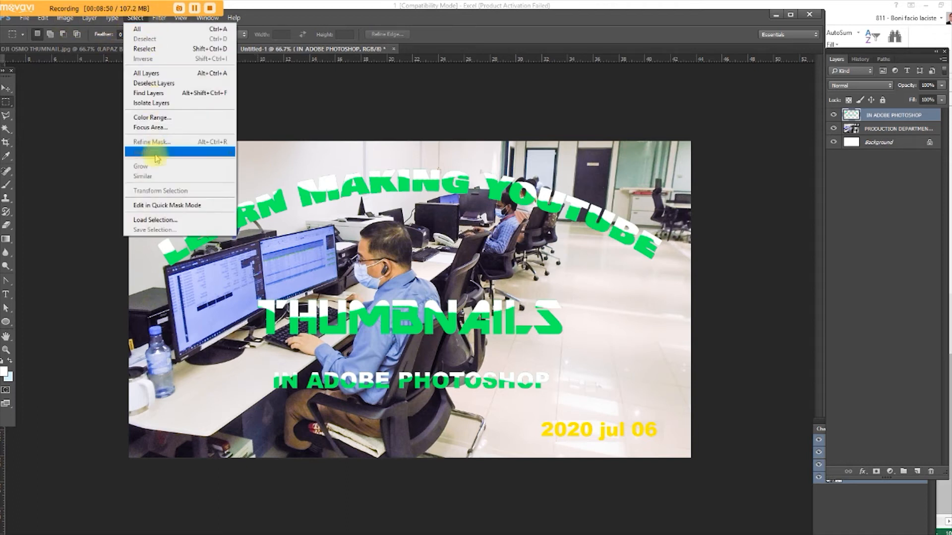
{"action": "left_click", "coordinate": [141, 221]}
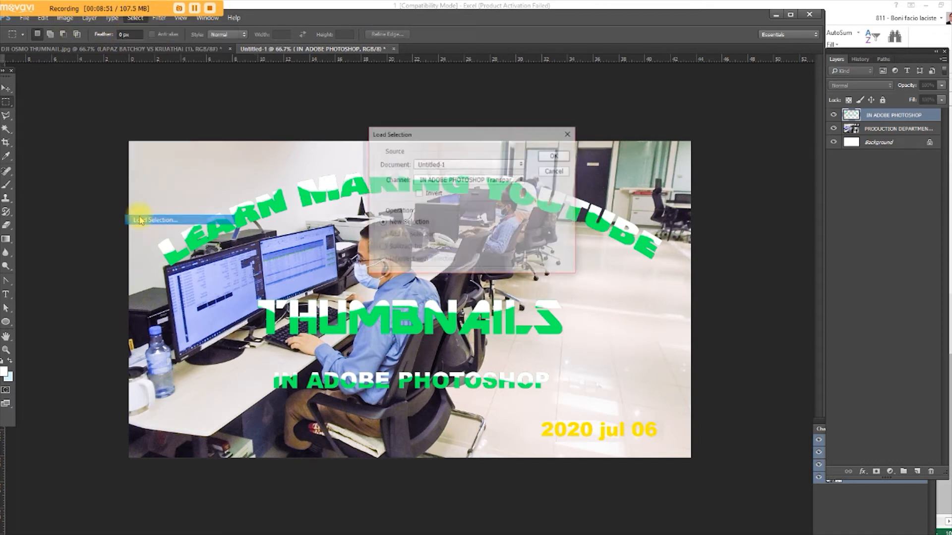
{"action": "left_click", "coordinate": [556, 156]}
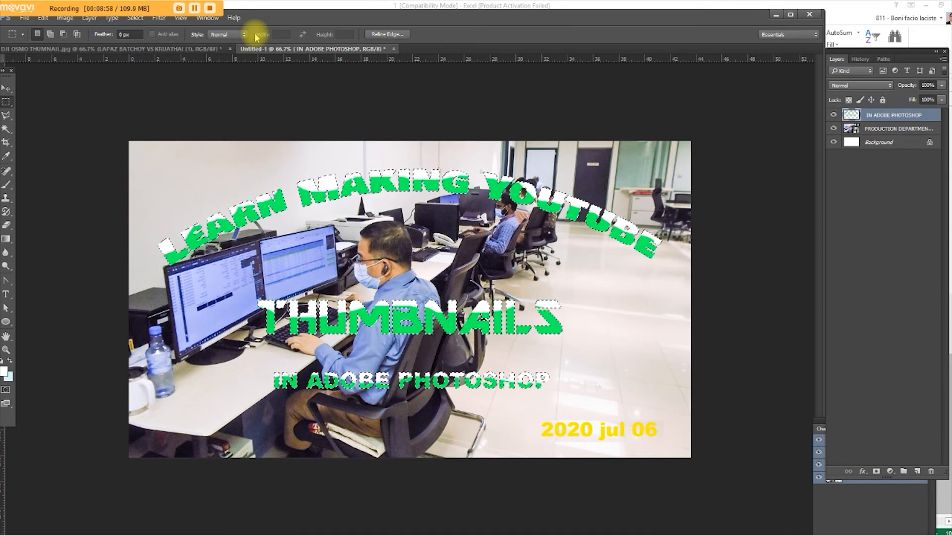
{"action": "left_click", "coordinate": [135, 18]}
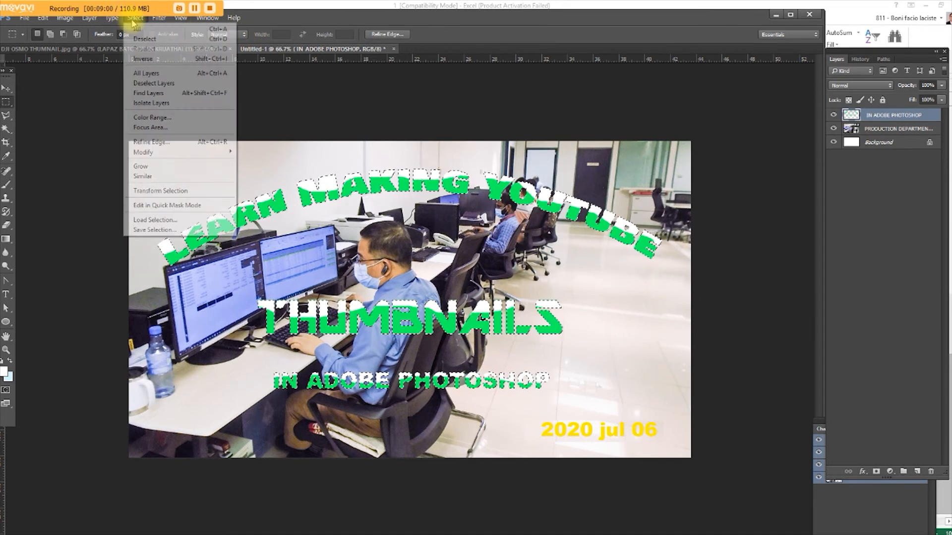
{"action": "mouse_move", "coordinate": [208, 151]}
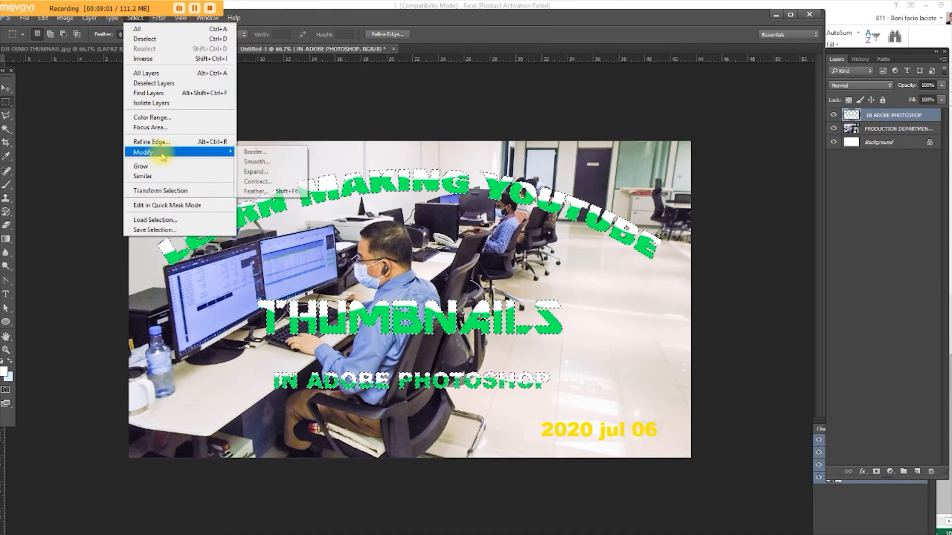
{"action": "left_click", "coordinate": [266, 174]}
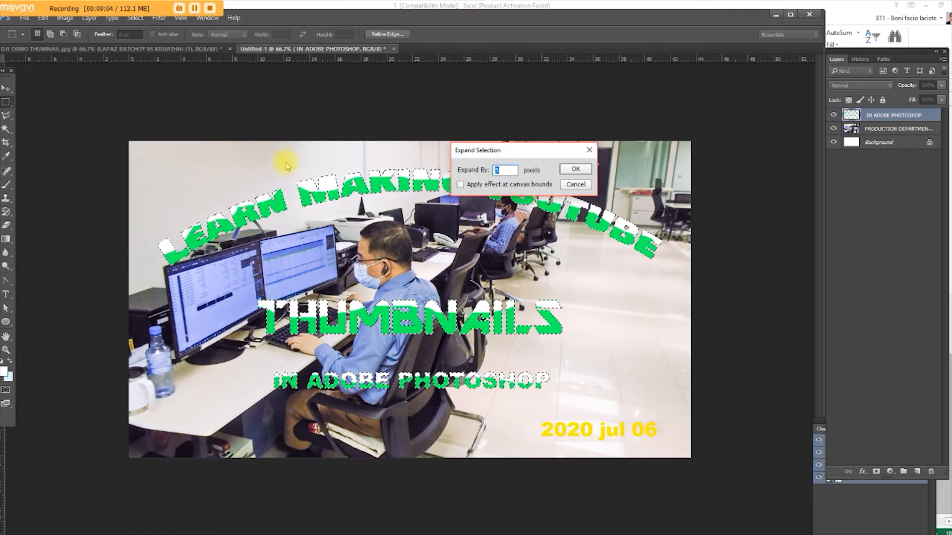
{"action": "left_click", "coordinate": [575, 170]}
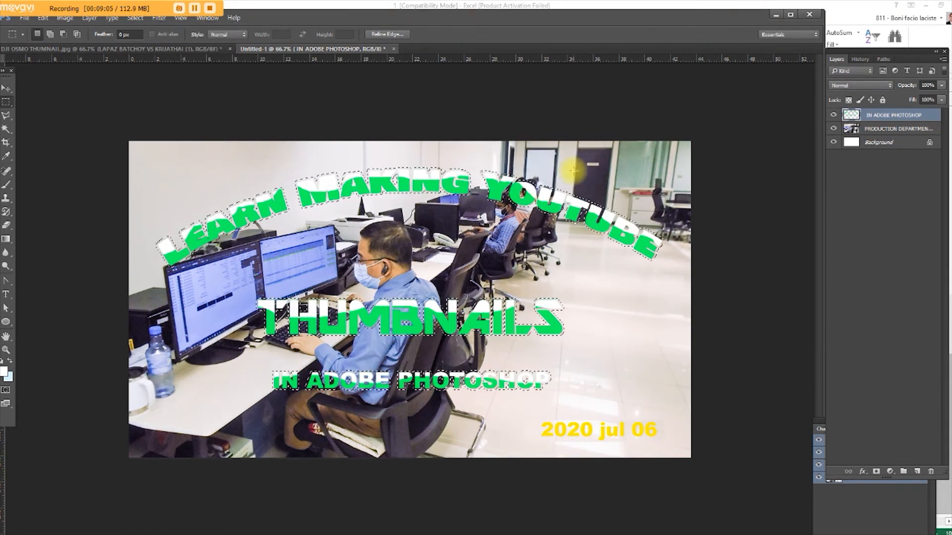
Create a new layer between the photo and the lettering and fill the expanded selection with red (#ff0000) at 100% opacity.
{"action": "left_click", "coordinate": [887, 129]}
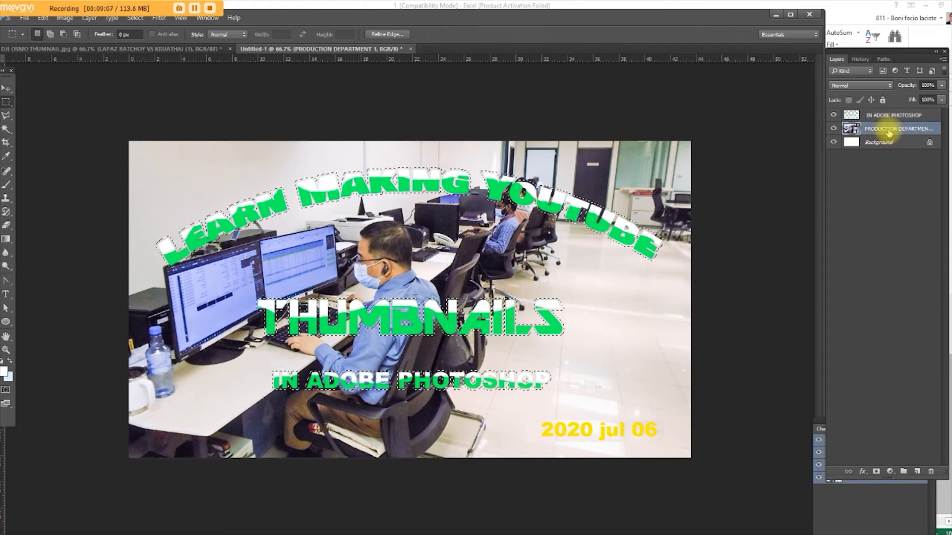
{"action": "left_click", "coordinate": [917, 471]}
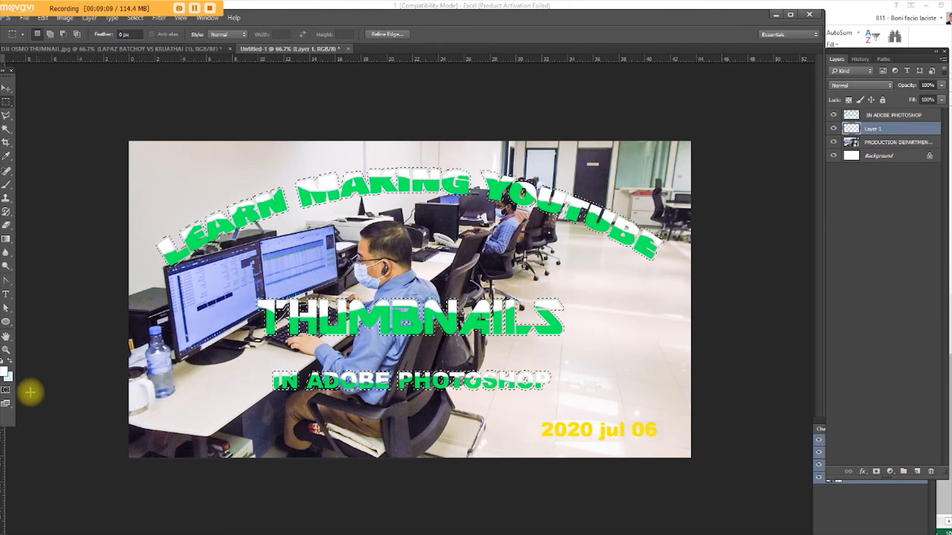
{"action": "left_click", "coordinate": [4, 370]}
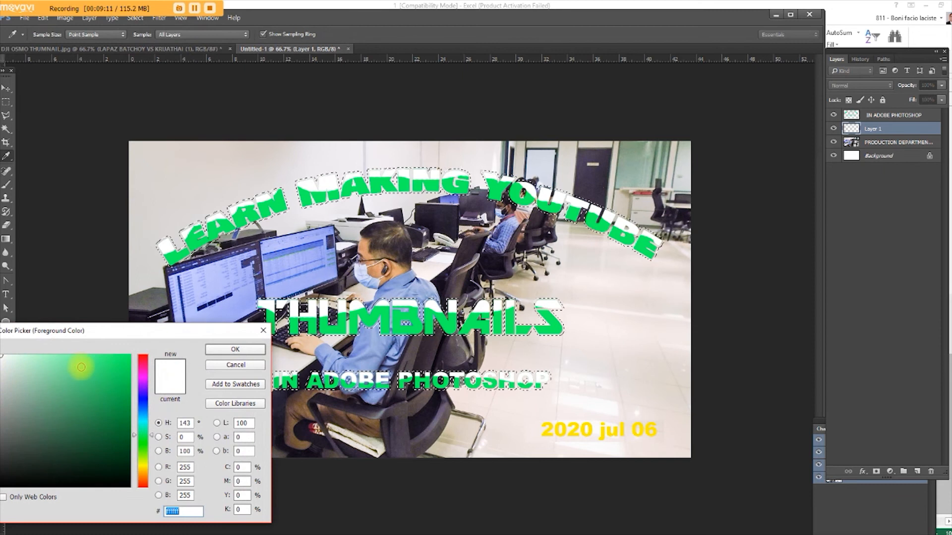
{"action": "left_click", "coordinate": [8, 486]}
{"action": "left_click_drag", "start_coordinate": [143, 368], "coordinate": [139, 349]}
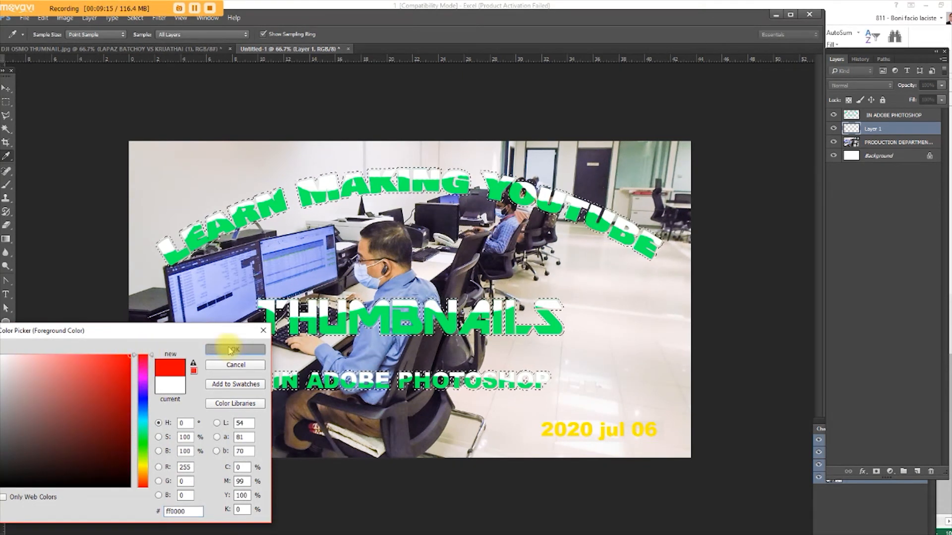
{"action": "left_click", "coordinate": [232, 349]}
{"action": "left_click", "coordinate": [42, 18]}
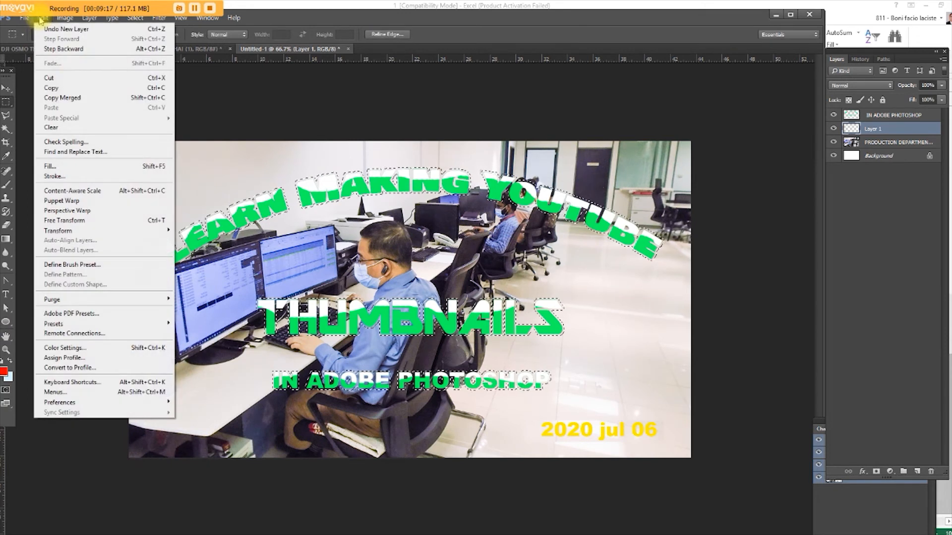
{"action": "left_click", "coordinate": [67, 166]}
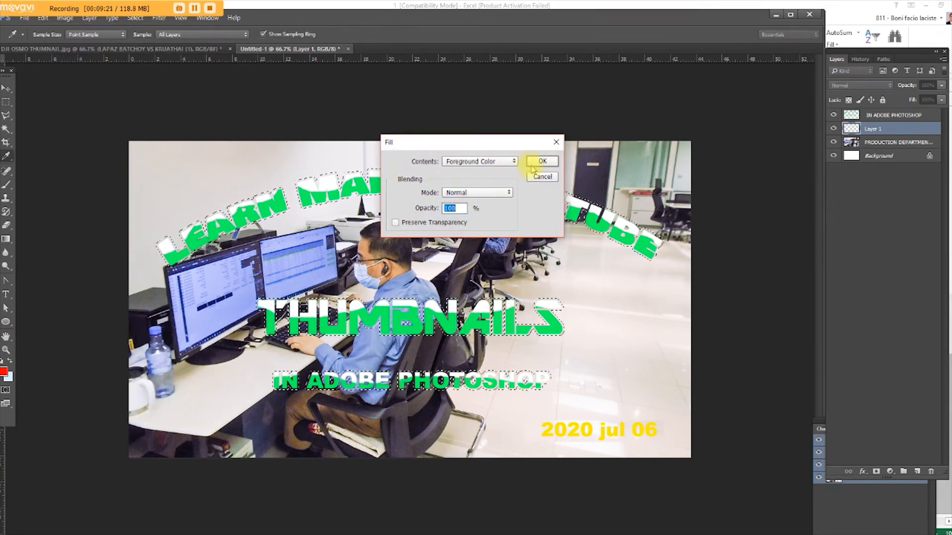
{"action": "left_click", "coordinate": [552, 167]}
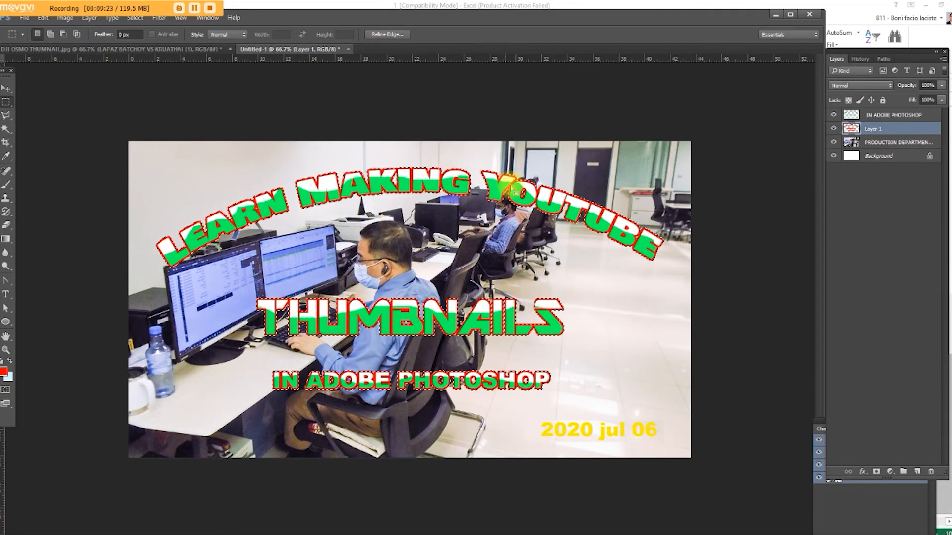
Deselect the expanded lettering outline and inspect the red-outlined title lettering up close.
{"action": "key", "text": "ctrl+d"}
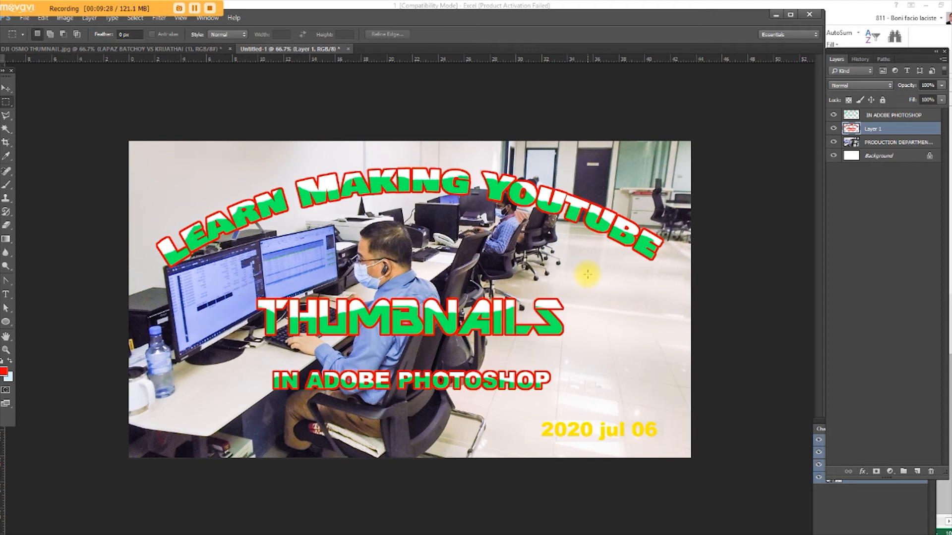
{"action": "scroll", "coordinate": [353, 312], "scroll_direction": "up", "scroll_amount": 1}
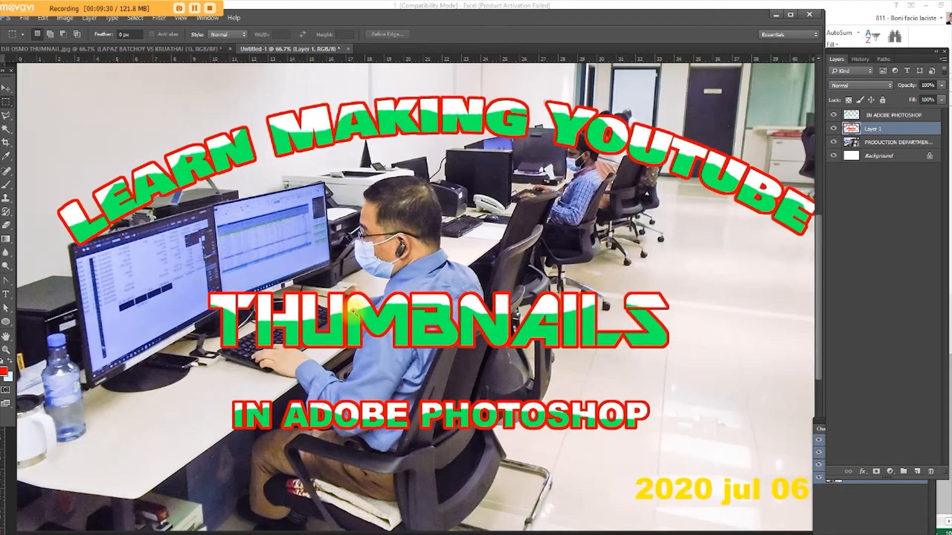
{"action": "scroll", "coordinate": [353, 311], "scroll_direction": "down", "scroll_amount": 1}
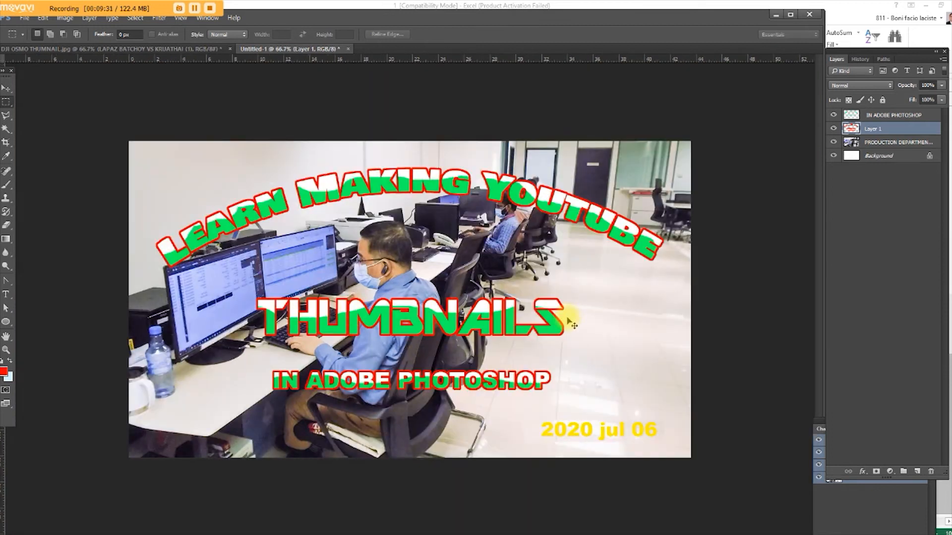
Hide the office photo layer to check the outlined lettering on plain white, and show the photo again.
{"action": "left_click", "coordinate": [620, 311], "text": "ctrl"}
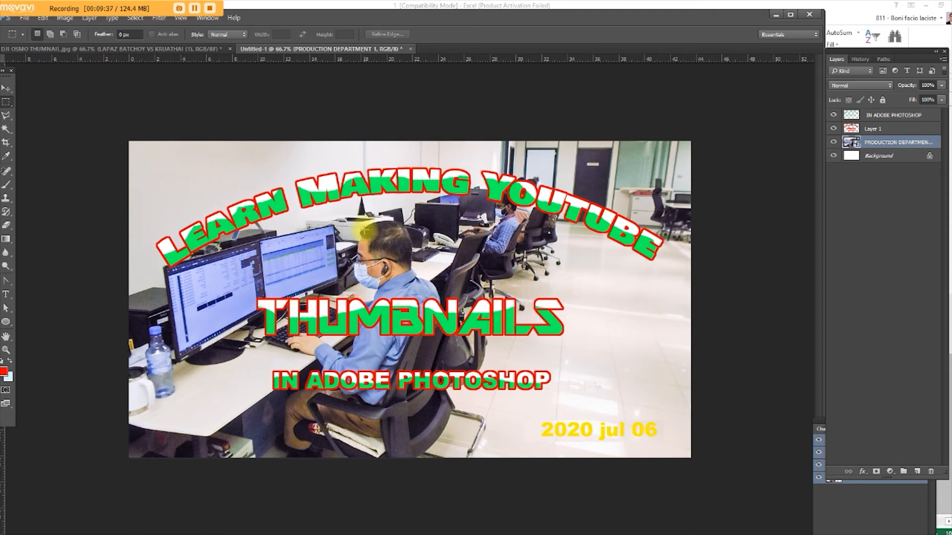
{"action": "left_click", "coordinate": [833, 143]}
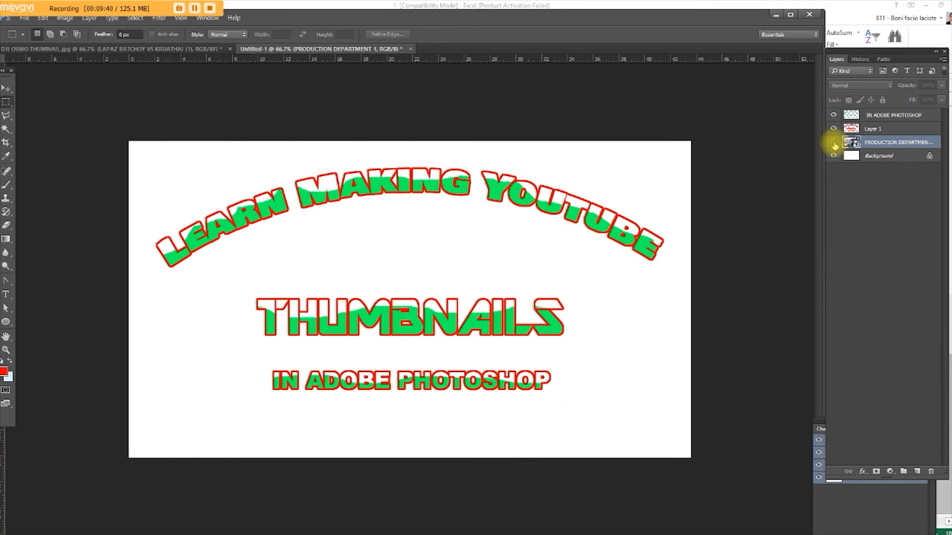
{"action": "left_click", "coordinate": [834, 143]}
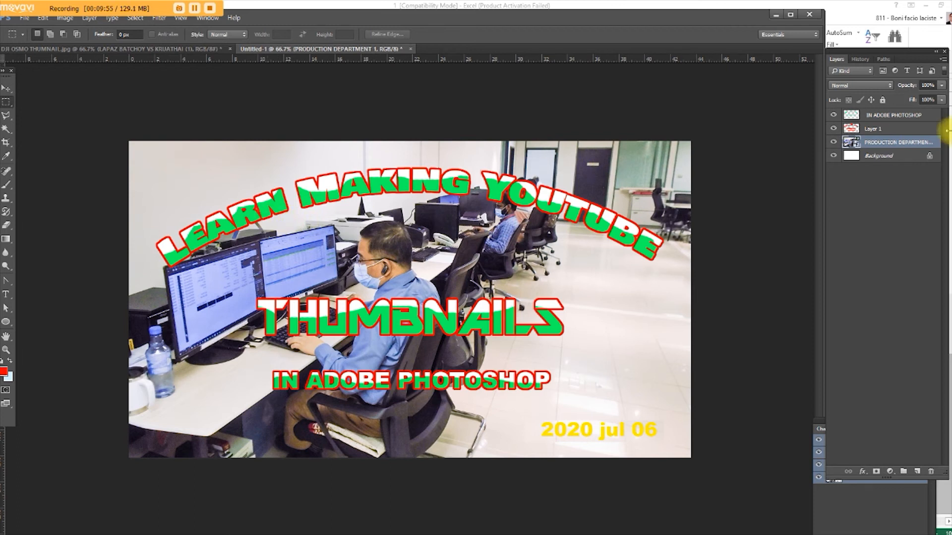
Add a drop shadow to the red outline layer with 78% opacity, 5 px distance, 17% spread and a reduced size.
{"action": "left_click", "coordinate": [887, 128]}
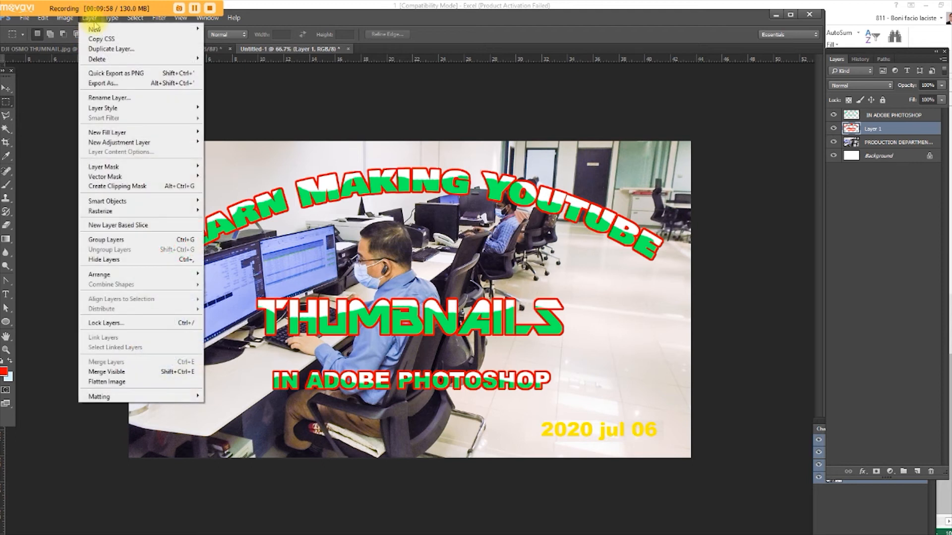
{"action": "mouse_move", "coordinate": [107, 108]}
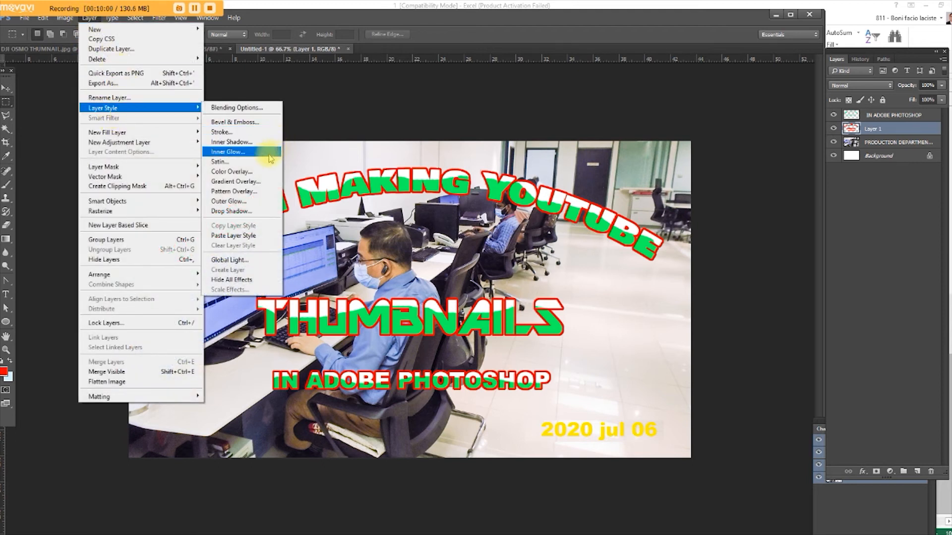
{"action": "left_click", "coordinate": [246, 213]}
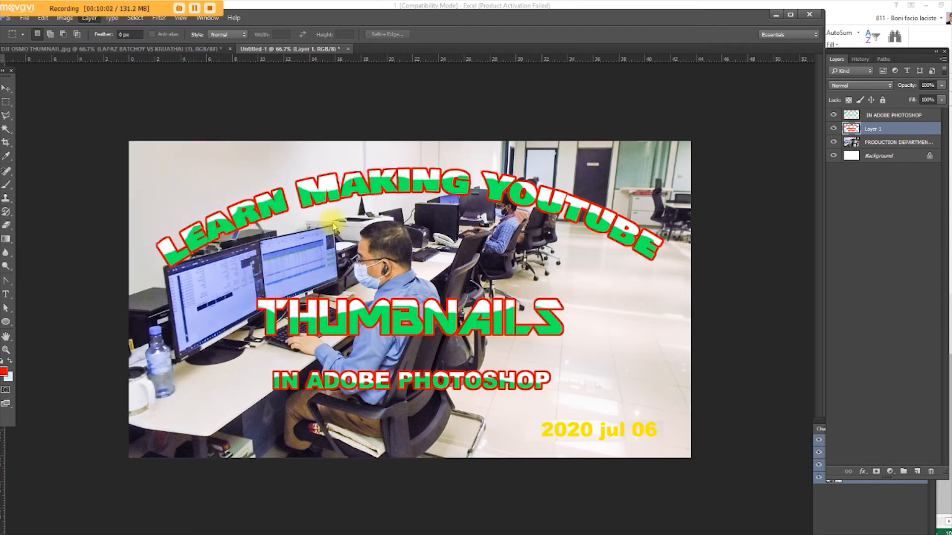
{"action": "left_click_drag", "start_coordinate": [229, 240], "coordinate": [224, 242]}
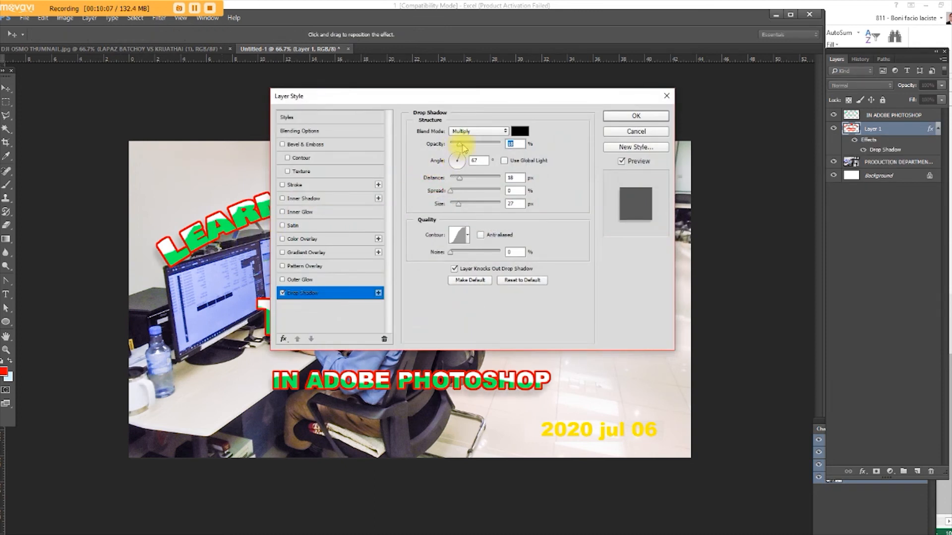
{"action": "left_click_drag", "start_coordinate": [463, 147], "coordinate": [489, 148]}
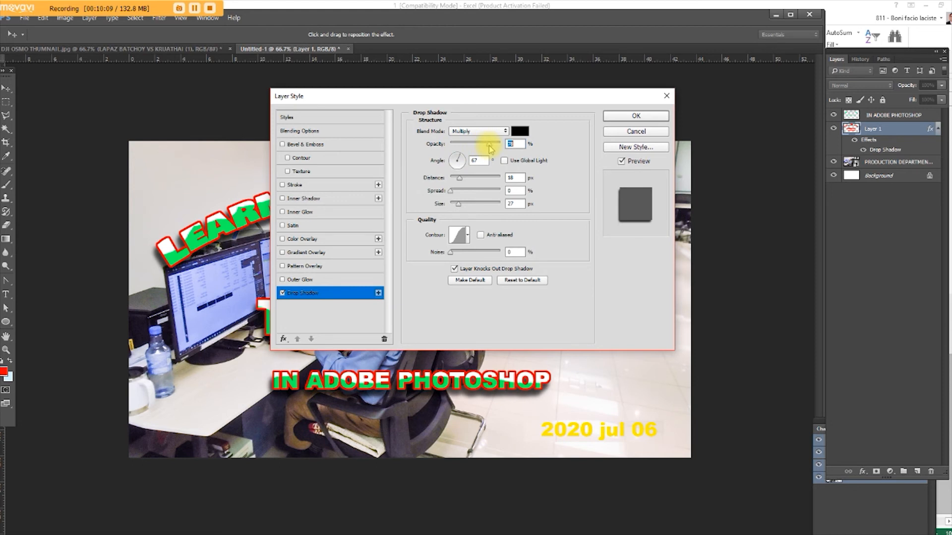
{"action": "left_click_drag", "start_coordinate": [458, 178], "coordinate": [453, 183]}
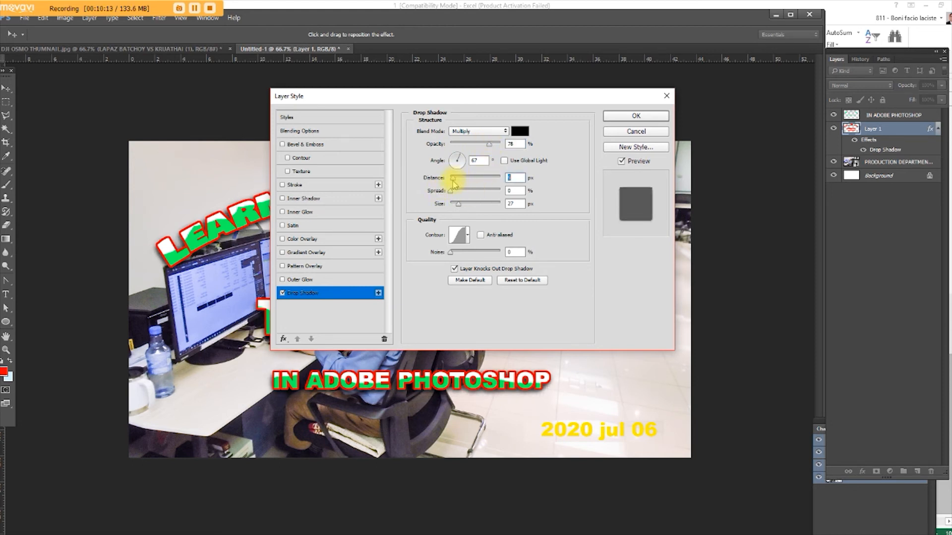
{"action": "mouse_move", "coordinate": [451, 191]}
{"action": "left_mouse_down"}
{"action": "mouse_move", "coordinate": [460, 192]}
{"action": "mouse_move", "coordinate": [452, 207]}
{"action": "left_mouse_up"}
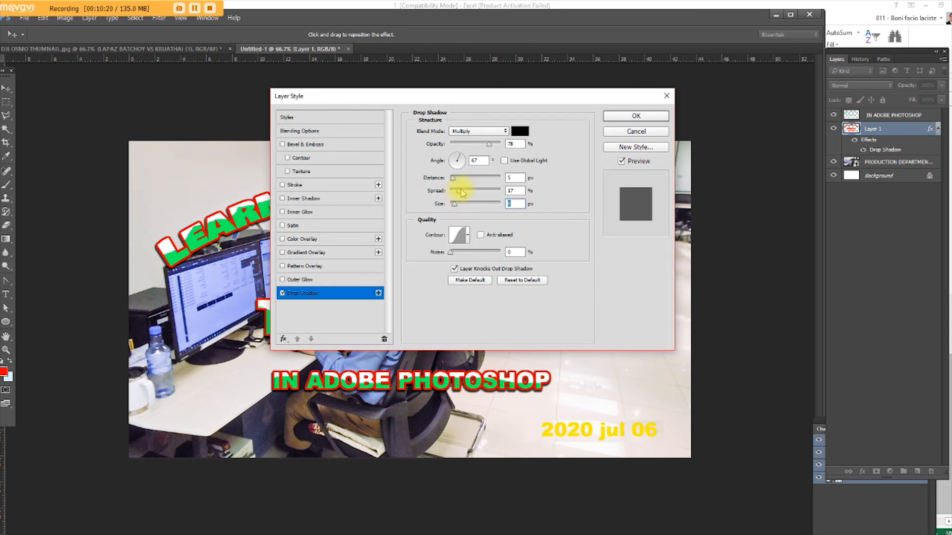
{"action": "left_click", "coordinate": [623, 118]}
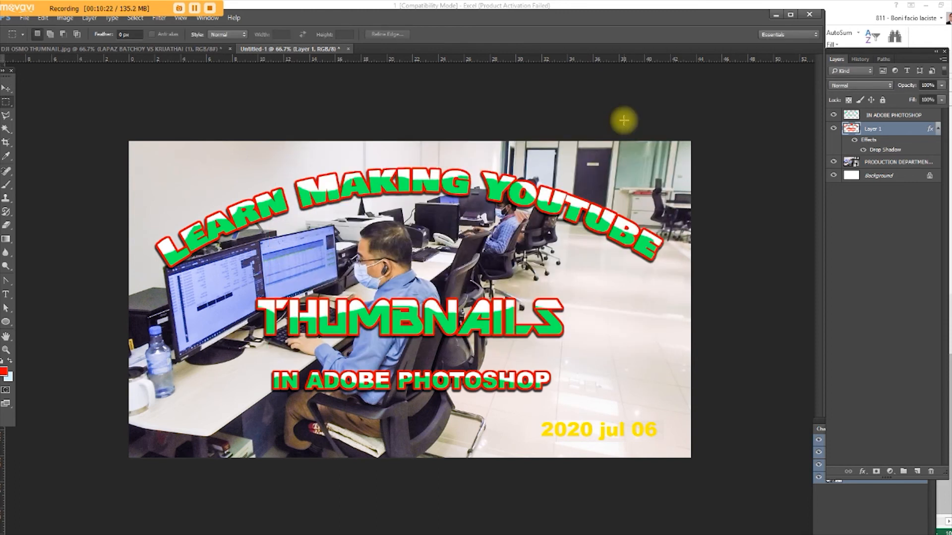
Apply a smooth Inner Bevel to the green-and-white lettering layer with 100% depth, 3 px size and 3 px soften.
{"action": "left_click", "coordinate": [395, 325]}
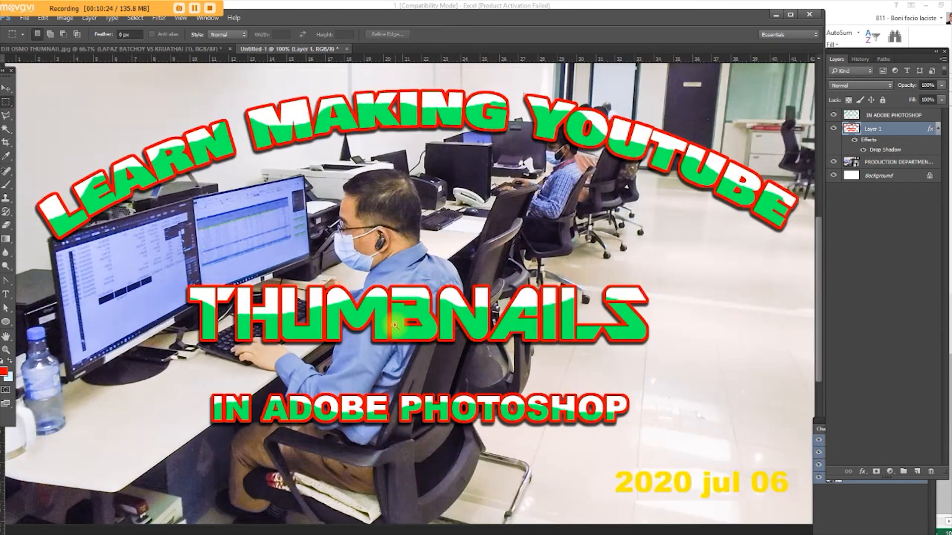
{"action": "left_click", "coordinate": [395, 326], "text": "alt"}
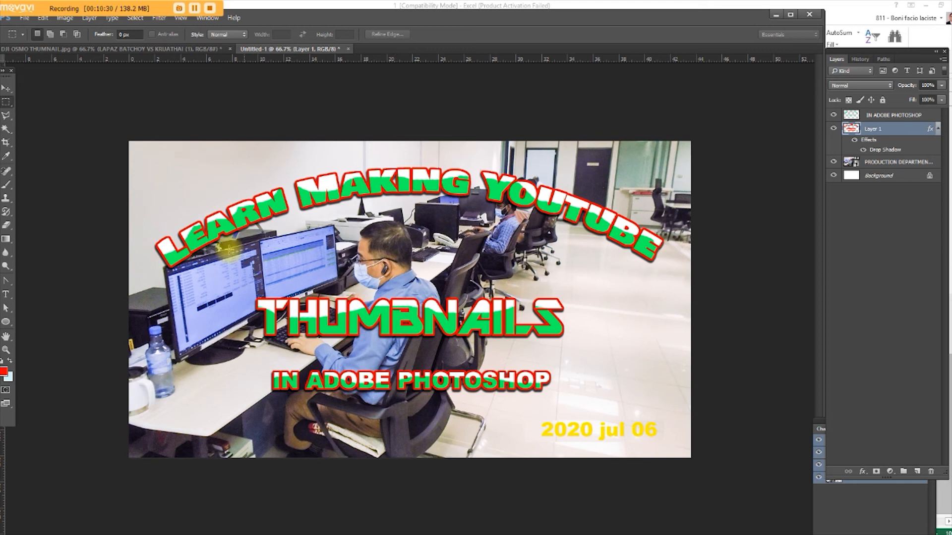
{"action": "left_click", "coordinate": [227, 245]}
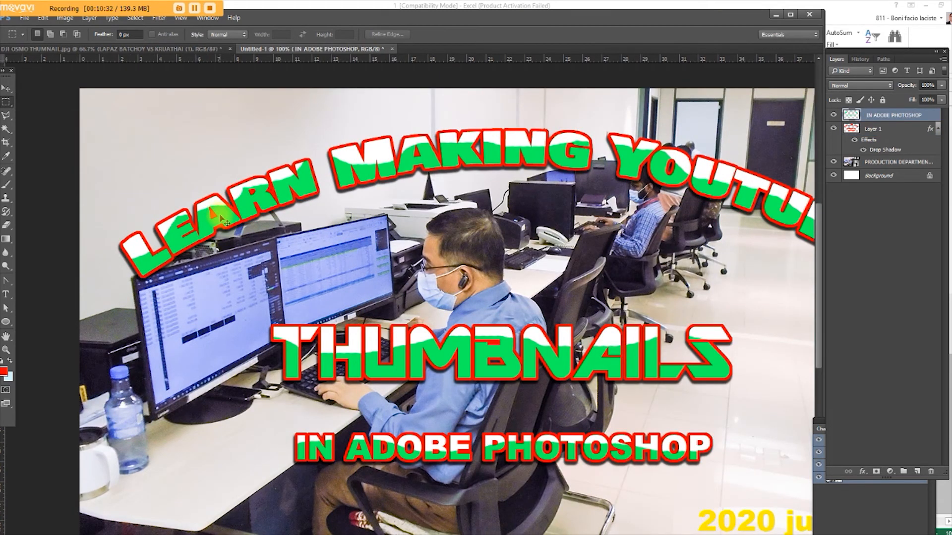
{"action": "left_click", "coordinate": [88, 19]}
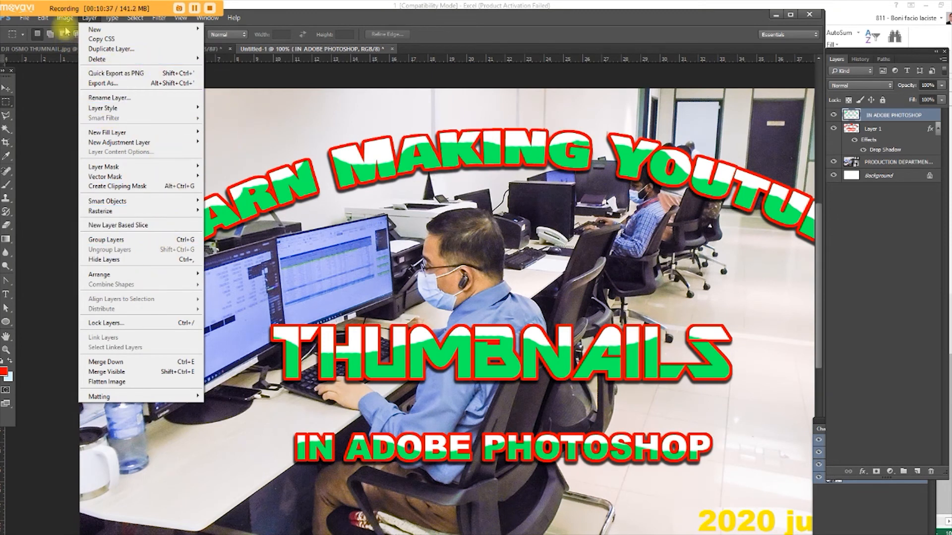
{"action": "mouse_move", "coordinate": [113, 111]}
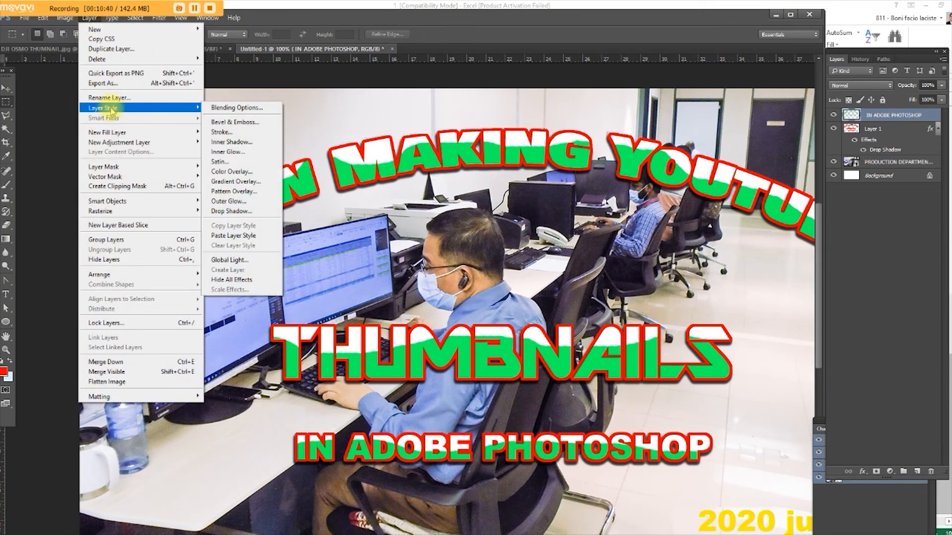
{"action": "left_click", "coordinate": [235, 123]}
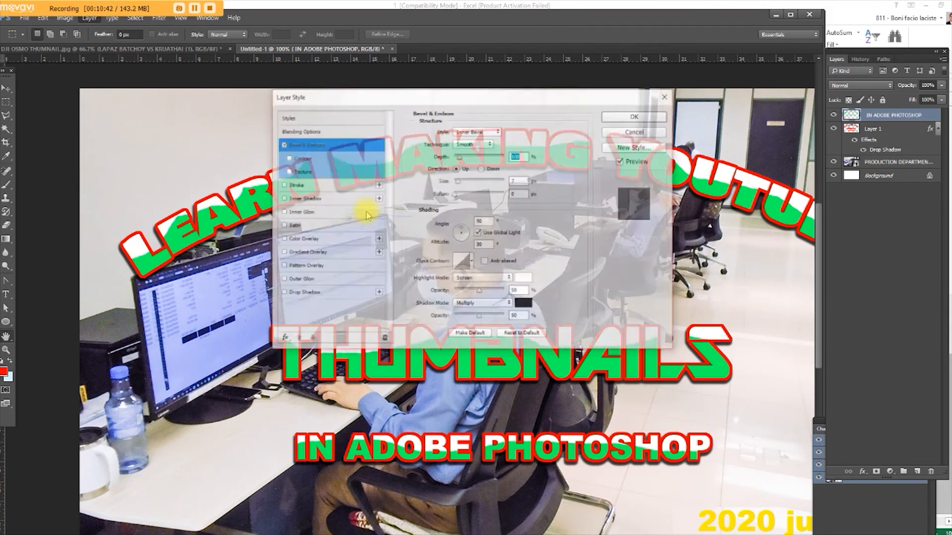
{"action": "left_click_drag", "start_coordinate": [458, 186], "coordinate": [464, 194]}
{"action": "left_click", "coordinate": [635, 118]}
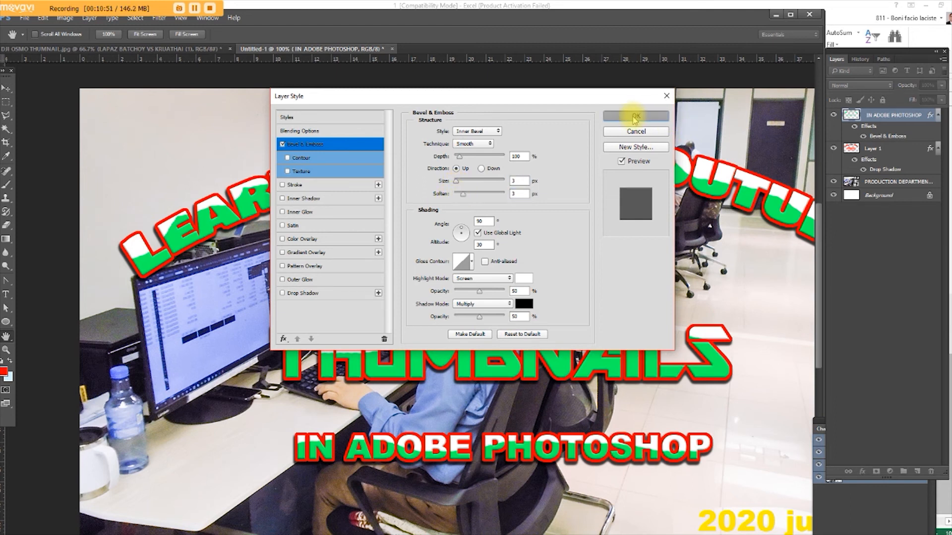
Flatten the image so all layers merge into a single background.
{"action": "left_click", "coordinate": [450, 224], "text": "alt"}
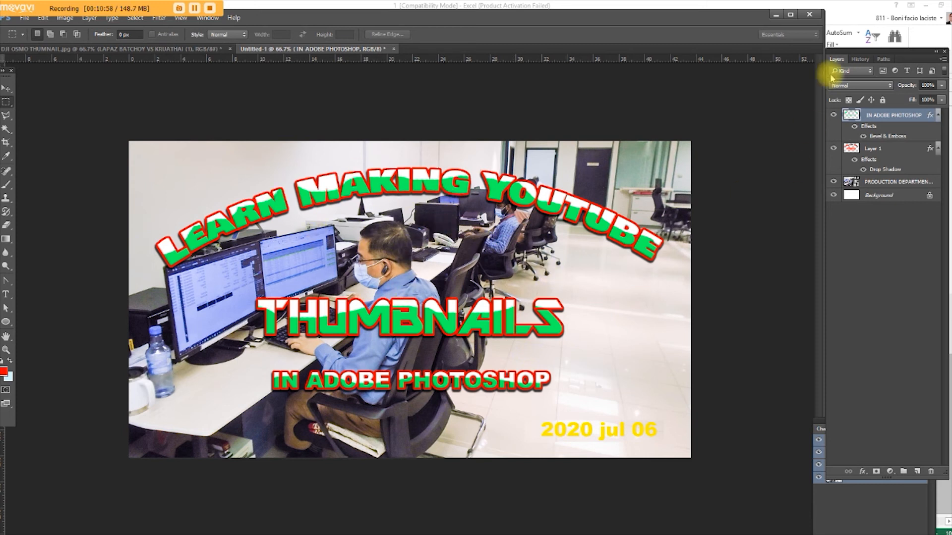
{"action": "left_click", "coordinate": [943, 58]}
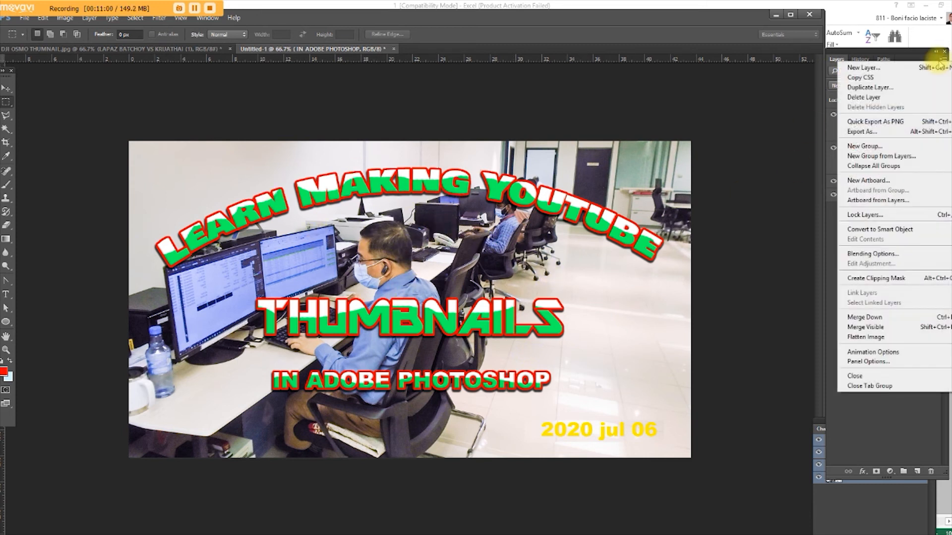
{"action": "left_click", "coordinate": [871, 338]}
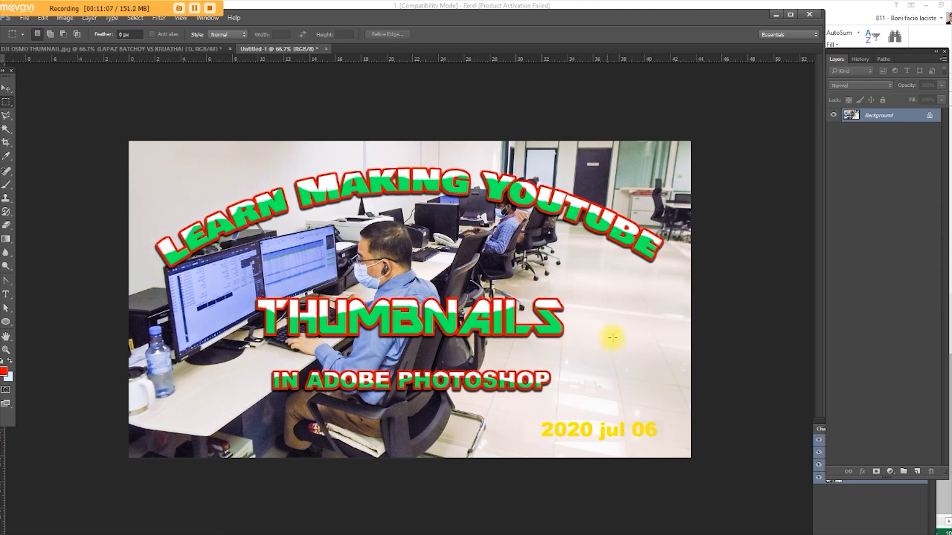
Start a Save As and go to Materials > bon pics > You Tube Thumbnails within the 2018 works folder on drive D.
{"action": "left_click", "coordinate": [23, 18]}
{"action": "left_click", "coordinate": [58, 132]}
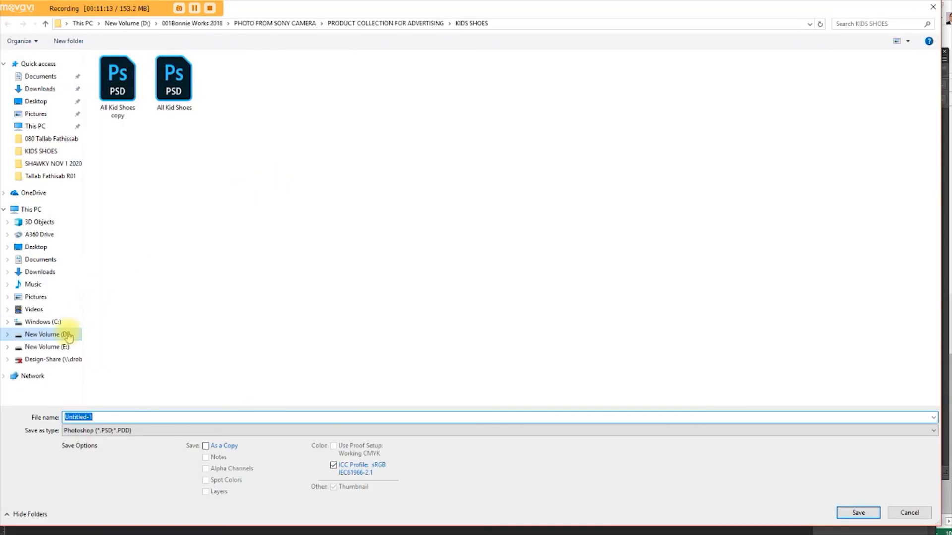
{"action": "left_click", "coordinate": [68, 336]}
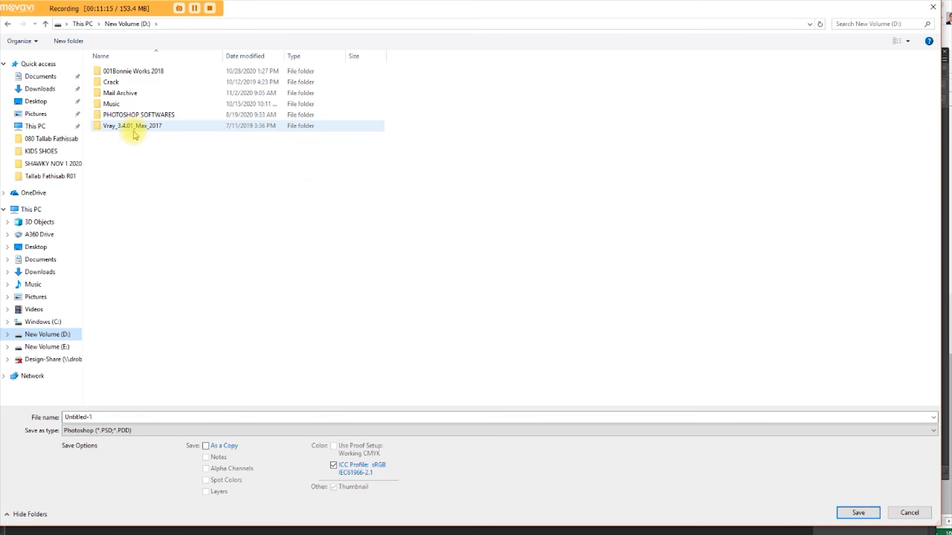
{"action": "double_click", "coordinate": [128, 75]}
{"action": "left_click", "coordinate": [122, 278]}
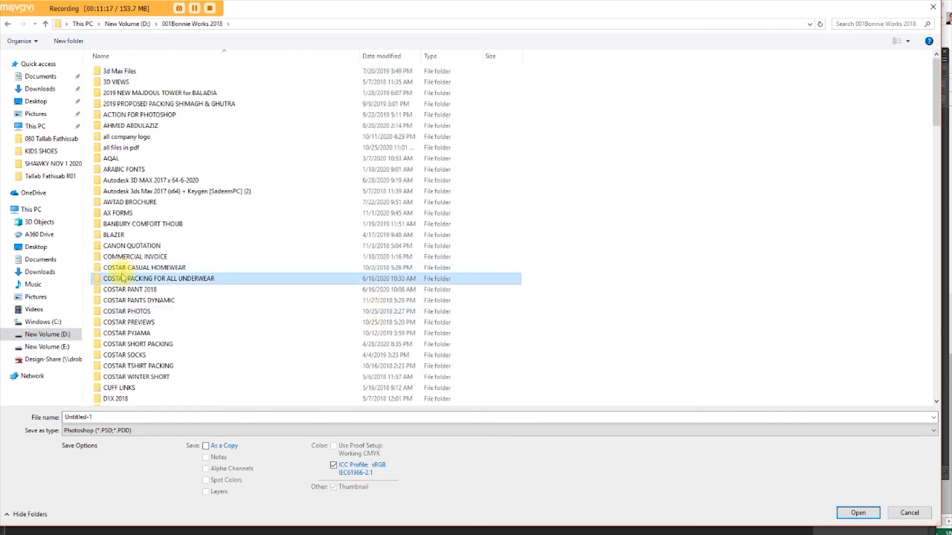
{"action": "key", "text": "m"}
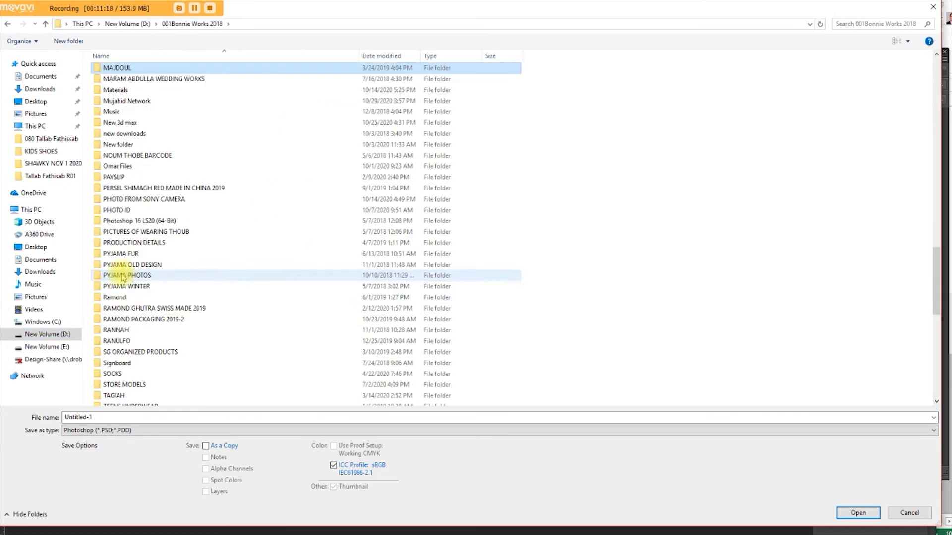
{"action": "left_click", "coordinate": [124, 90]}
{"action": "double_click", "coordinate": [124, 90]}
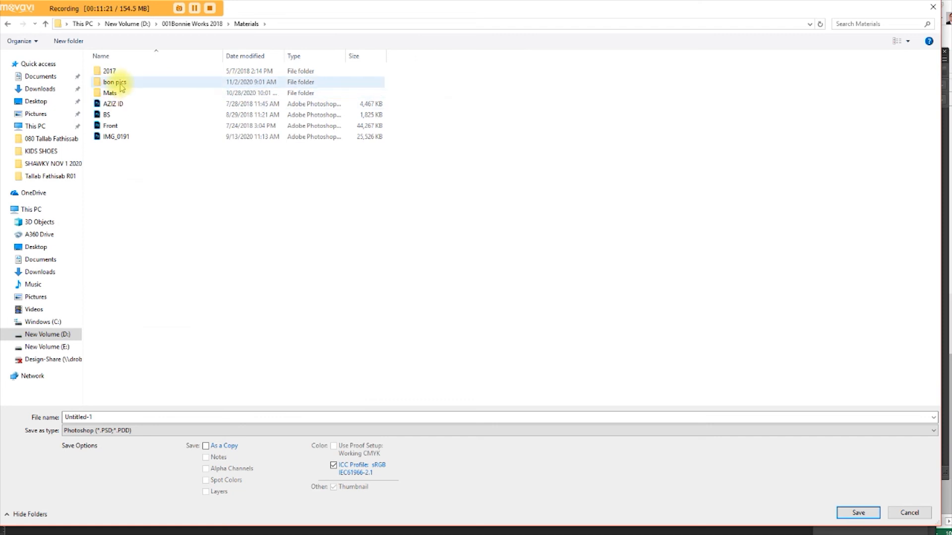
{"action": "double_click", "coordinate": [122, 84]}
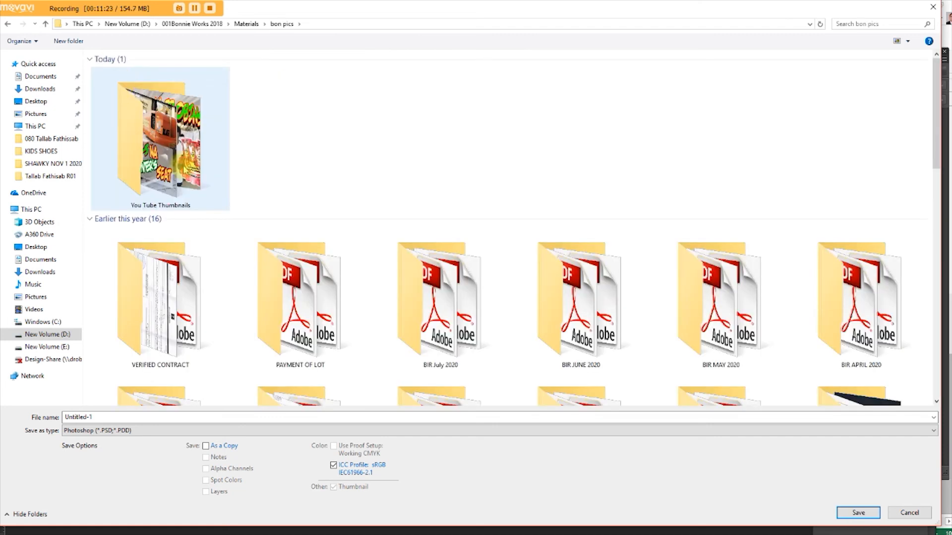
{"action": "double_click", "coordinate": [183, 164]}
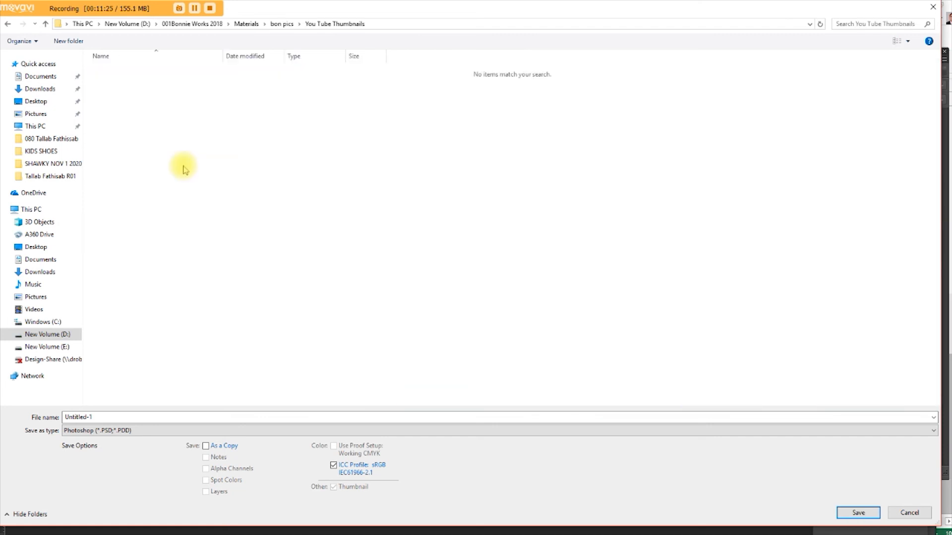
Set the save format to JPEG and display the folder's existing thumbnails as large icons.
{"action": "left_click", "coordinate": [120, 431]}
{"action": "left_click", "coordinate": [117, 327]}
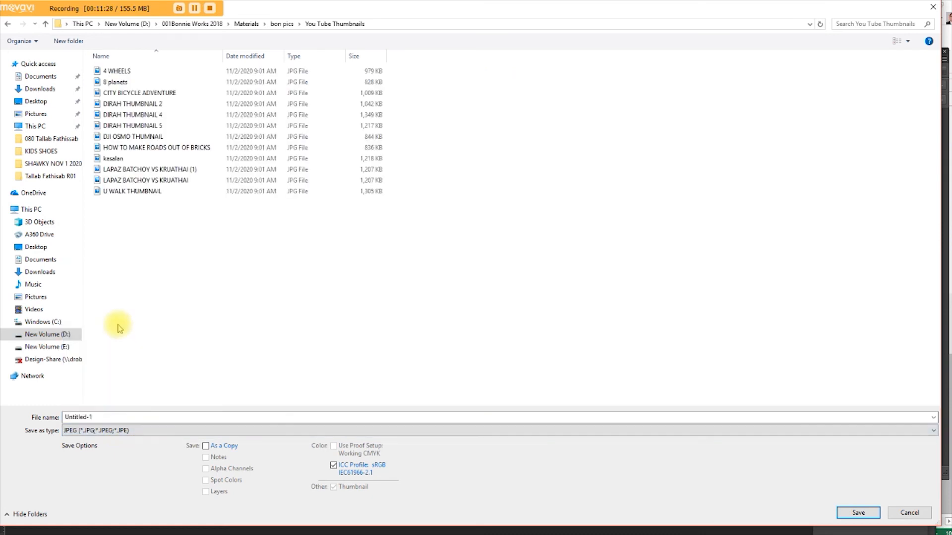
{"action": "right_click", "coordinate": [145, 314]}
{"action": "mouse_move", "coordinate": [218, 321]}
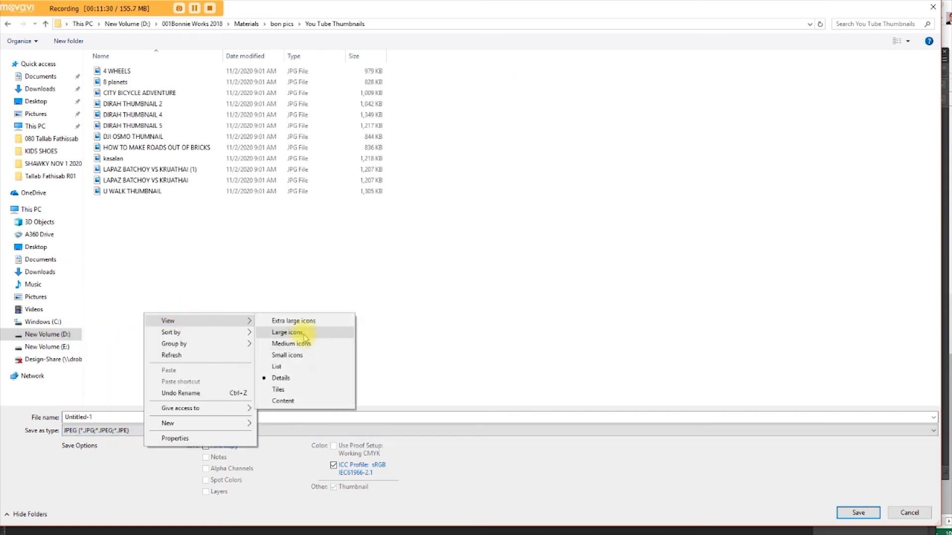
{"action": "left_click", "coordinate": [302, 333]}
Name the JPEG after the thumbnail's title lettering, save it and accept the JPEG options.
{"action": "left_click", "coordinate": [111, 416]}
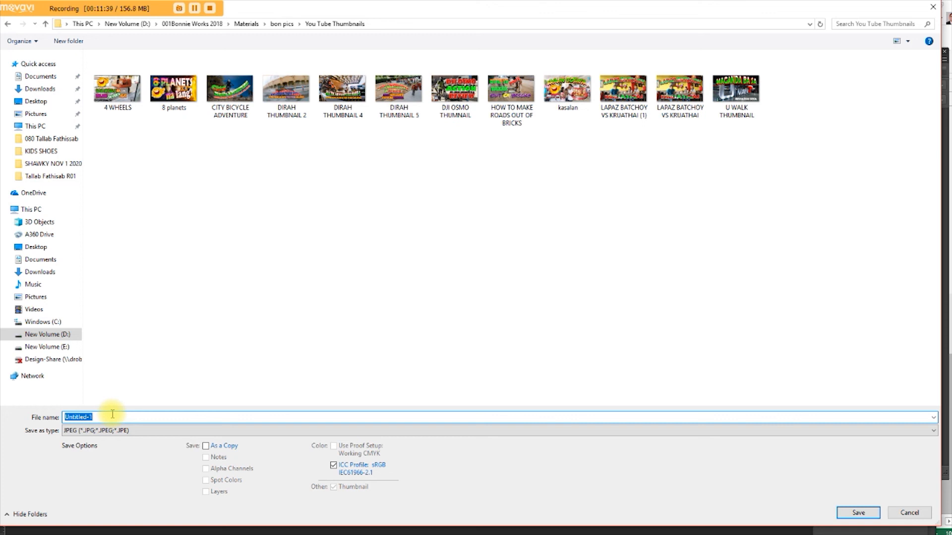
{"action": "type", "text": "Lea"}
{"action": "type", "text": "be Photoshop"}
{"action": "left_click", "coordinate": [857, 512]}
{"action": "left_click", "coordinate": [220, 113]}
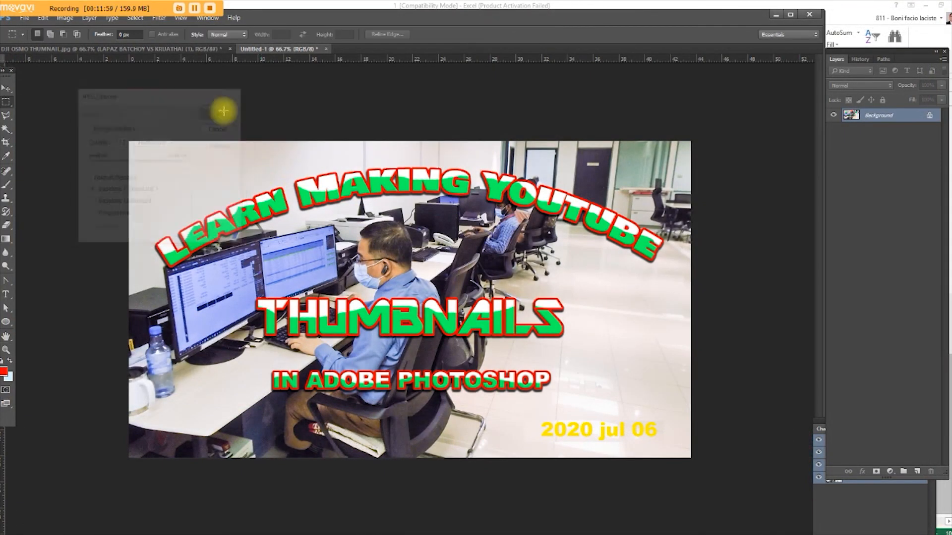